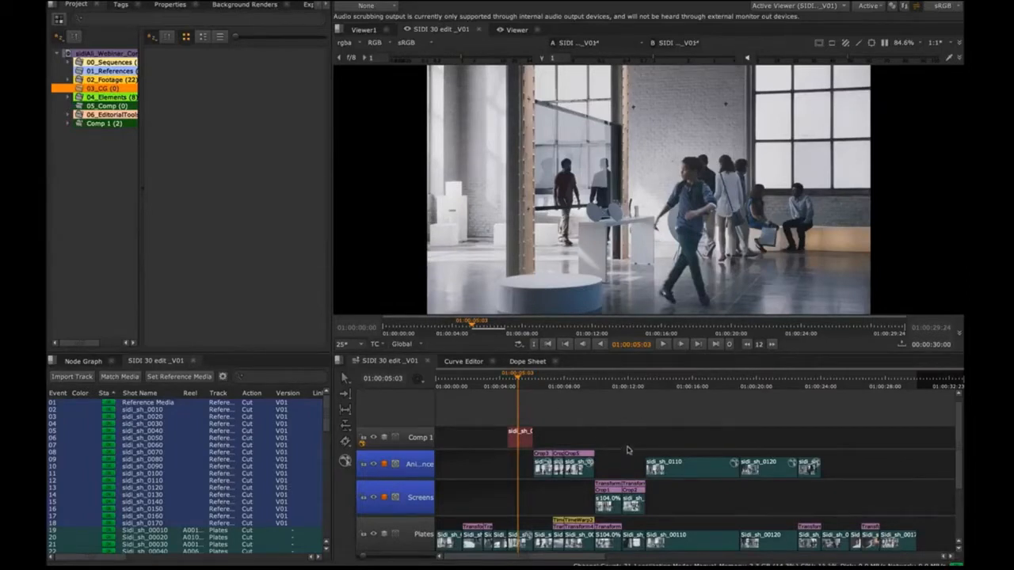
Step: Build a track named Robot from all clips on the Plates track, using the CG_Shots_Rendered export structure preset
{"action": "scroll", "coordinate": [627, 450], "scroll_direction": "down", "scroll_amount": 1}
{"action": "scroll", "coordinate": [626, 449], "scroll_direction": "down", "scroll_amount": 1}
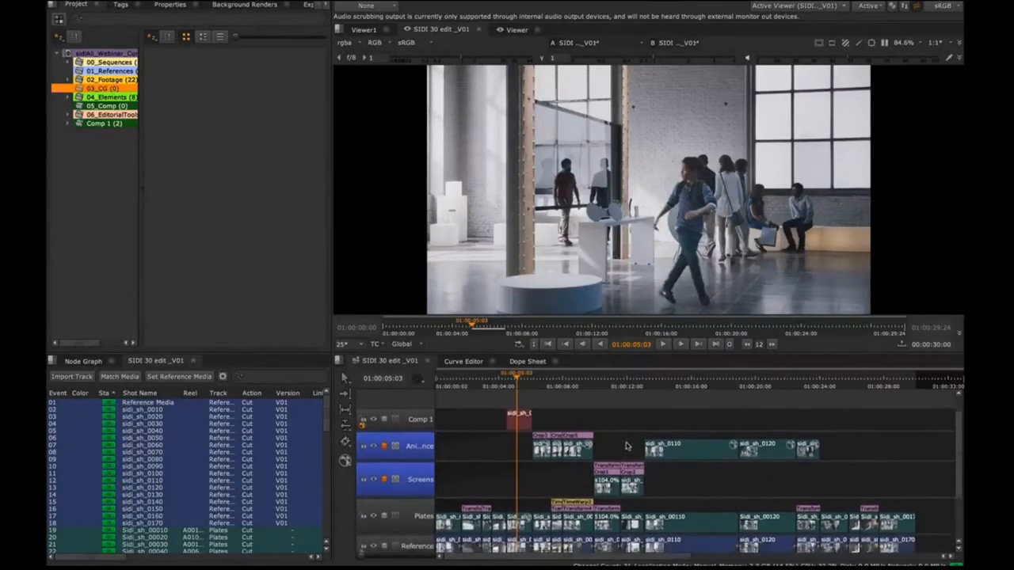
{"action": "scroll", "coordinate": [628, 443], "scroll_direction": "up", "scroll_amount": 1}
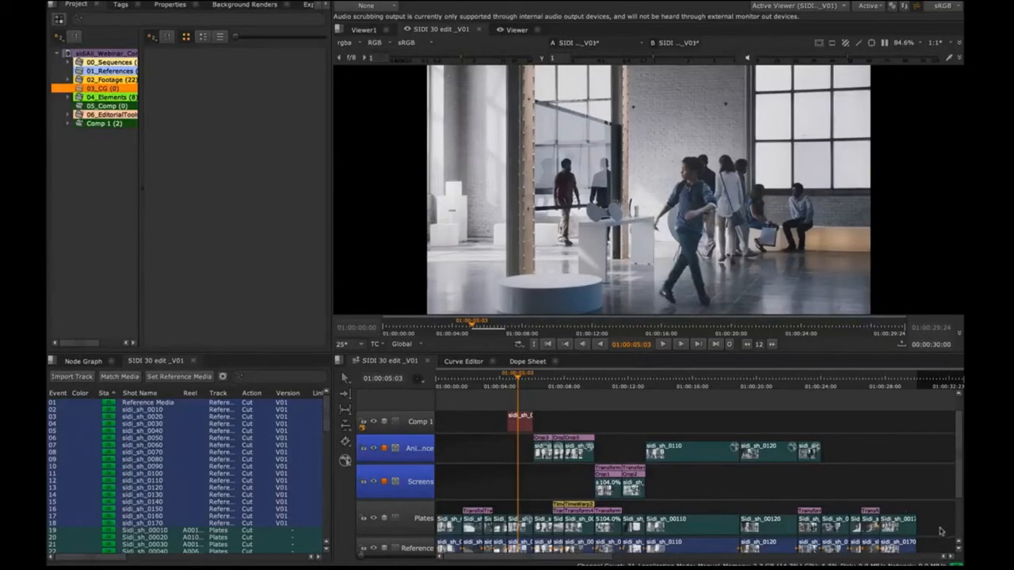
{"action": "left_click_drag", "start_coordinate": [935, 526], "coordinate": [446, 528]}
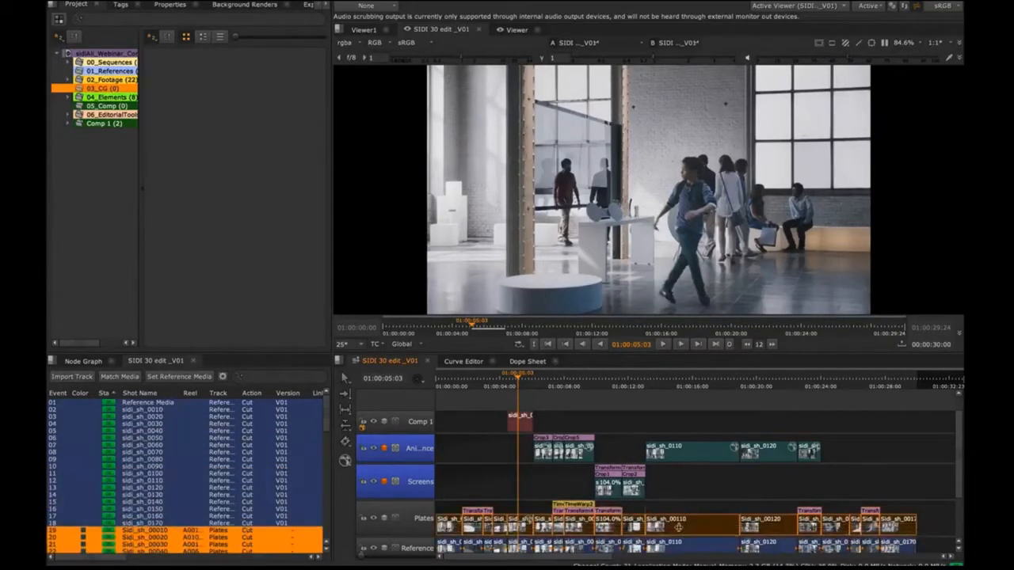
{"action": "right_click", "coordinate": [675, 525]}
{"action": "mouse_move", "coordinate": [729, 495]}
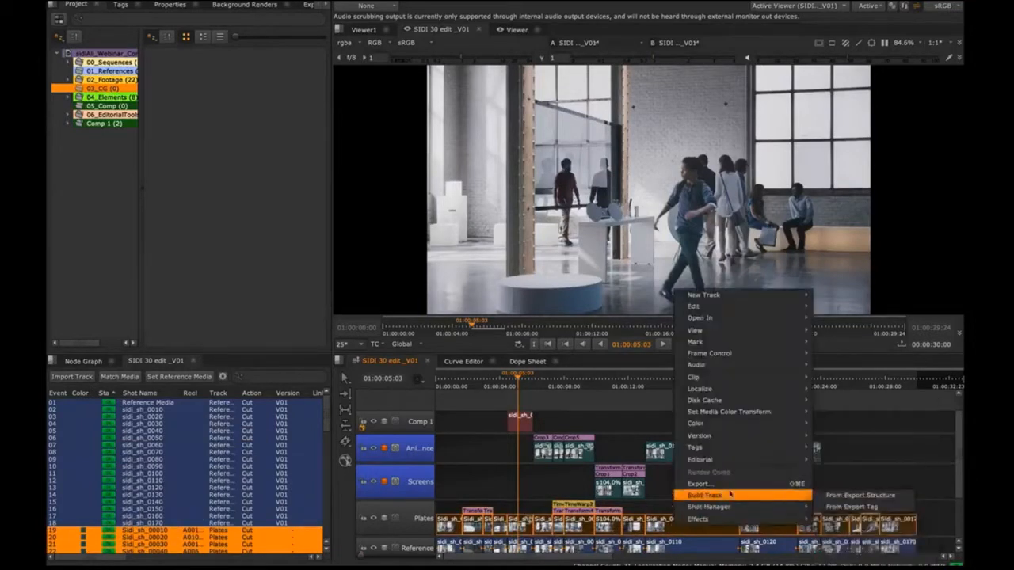
{"action": "left_click", "coordinate": [878, 497]}
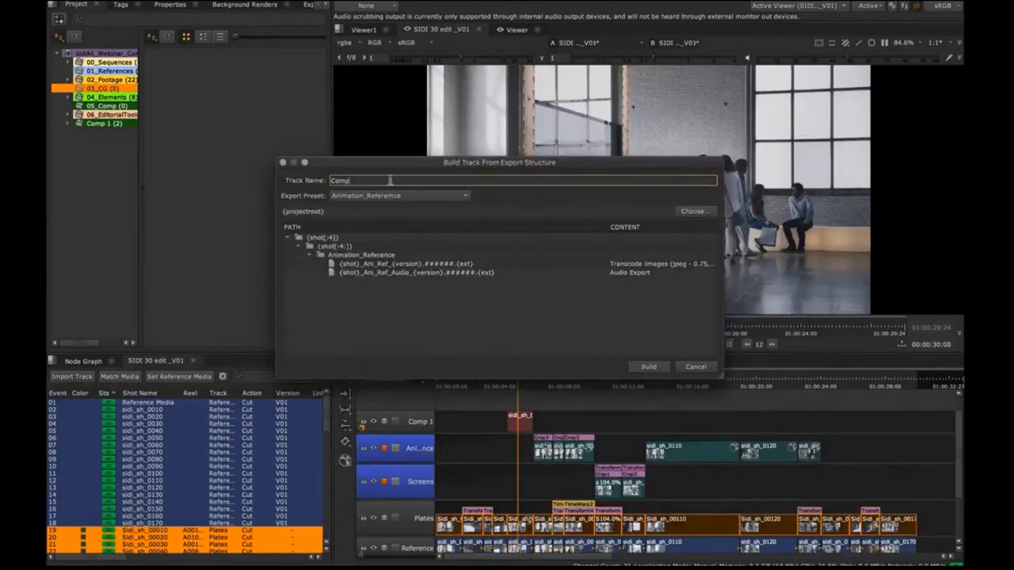
{"action": "left_click_drag", "start_coordinate": [370, 179], "coordinate": [294, 171]}
{"action": "type", "text": "Ani"}
{"action": "left_click", "coordinate": [459, 196]}
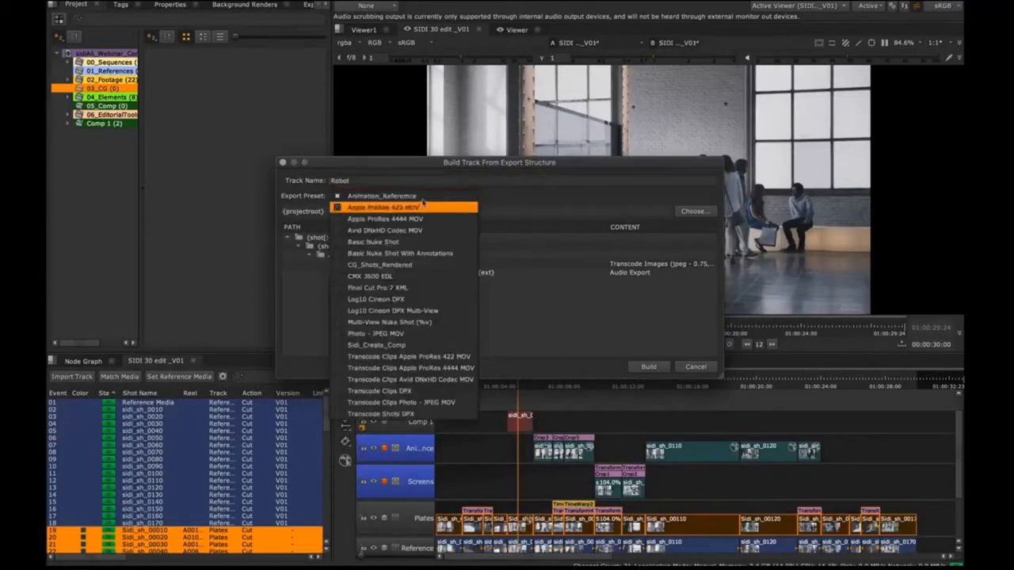
{"action": "left_click", "coordinate": [404, 266]}
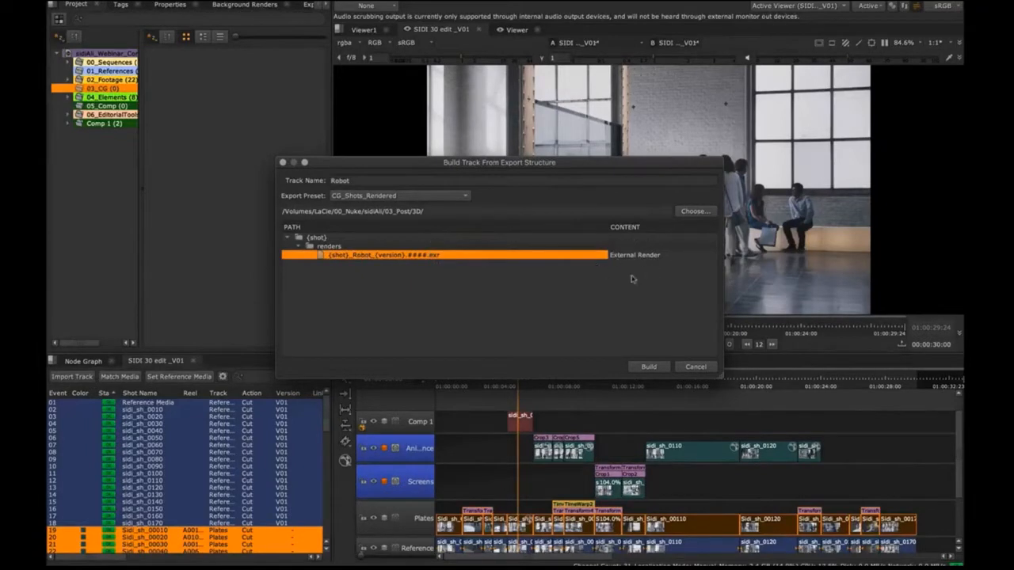
{"action": "left_click", "coordinate": [649, 367]}
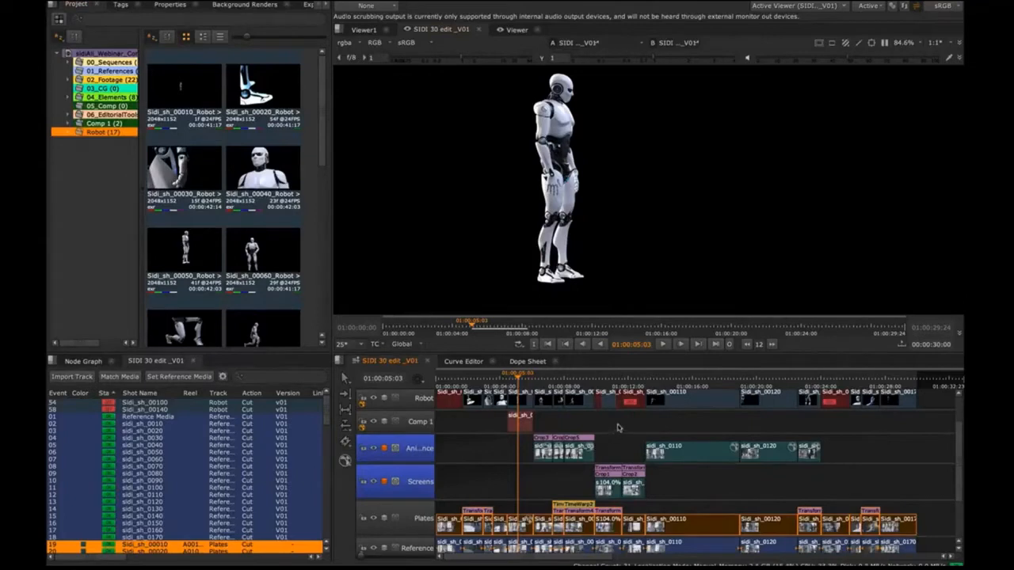
Step: Examine which channel layers the robot render offers in the viewer, keeping rgba displayed
{"action": "left_click_drag", "start_coordinate": [618, 428], "coordinate": [618, 442]}
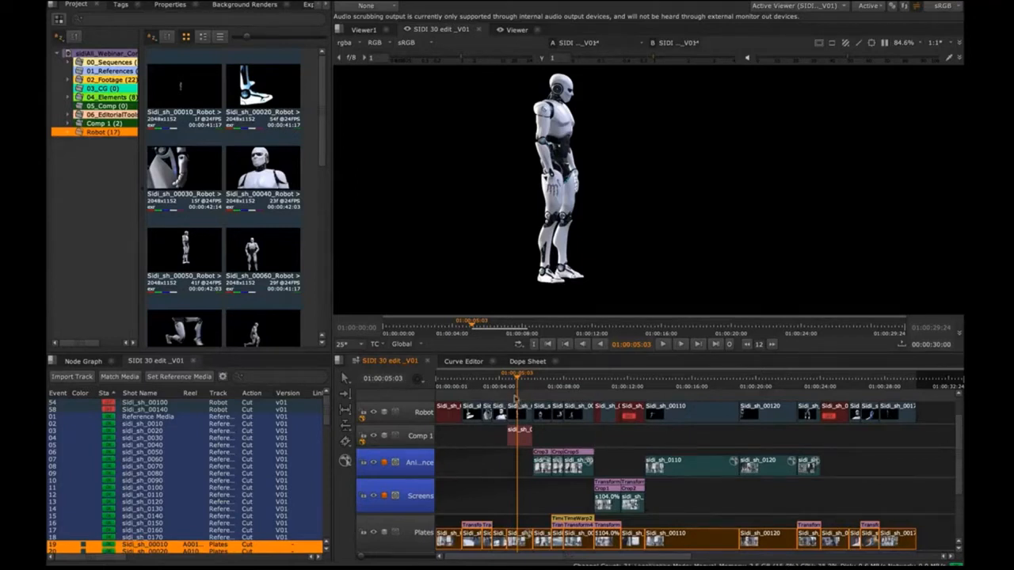
{"action": "left_click", "coordinate": [355, 44]}
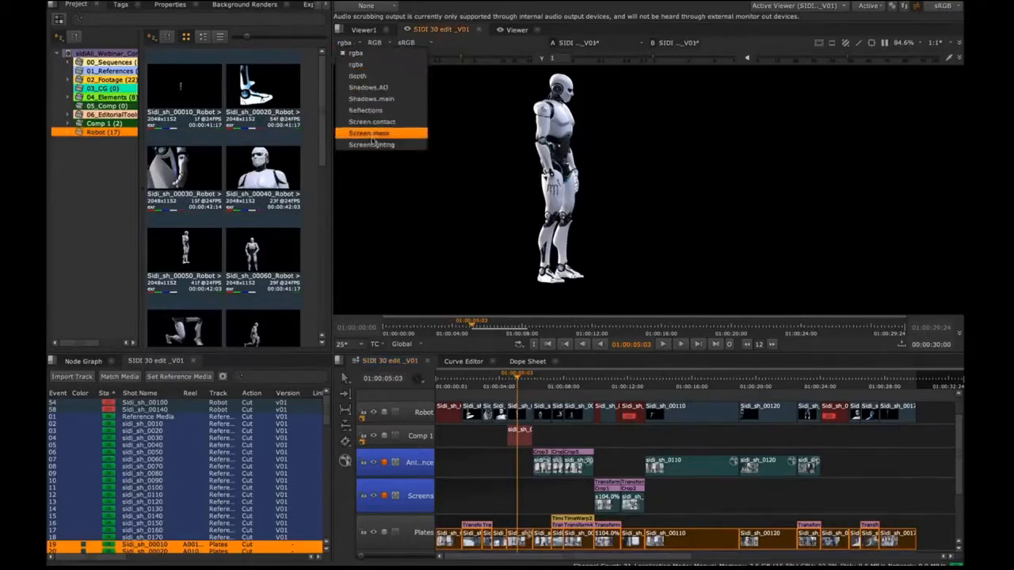
{"action": "left_click", "coordinate": [598, 445]}
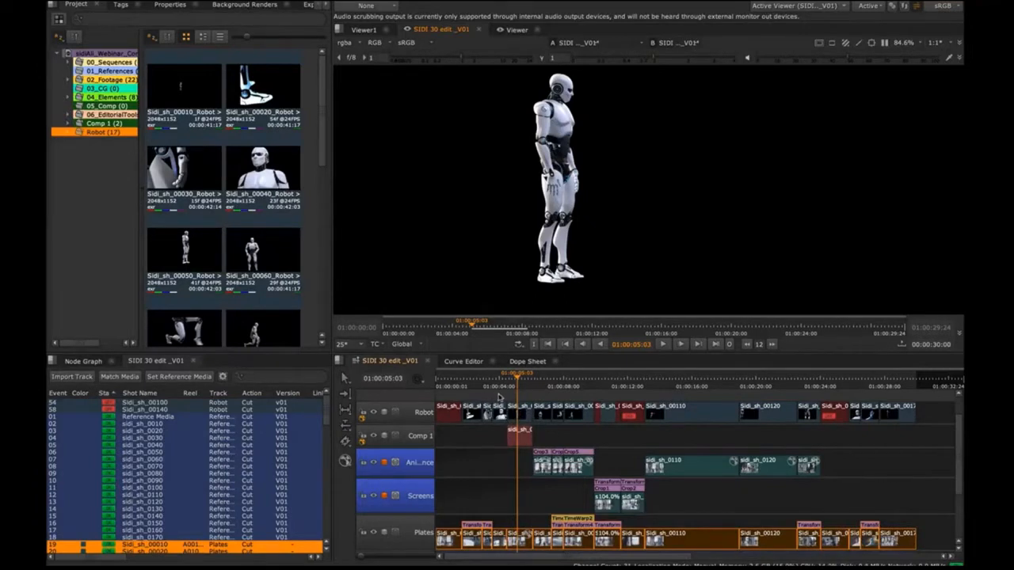
Step: Enable blending on the Robot track to composite it over the plates and play through shot 0050 forward and backward
{"action": "left_click", "coordinate": [498, 397]}
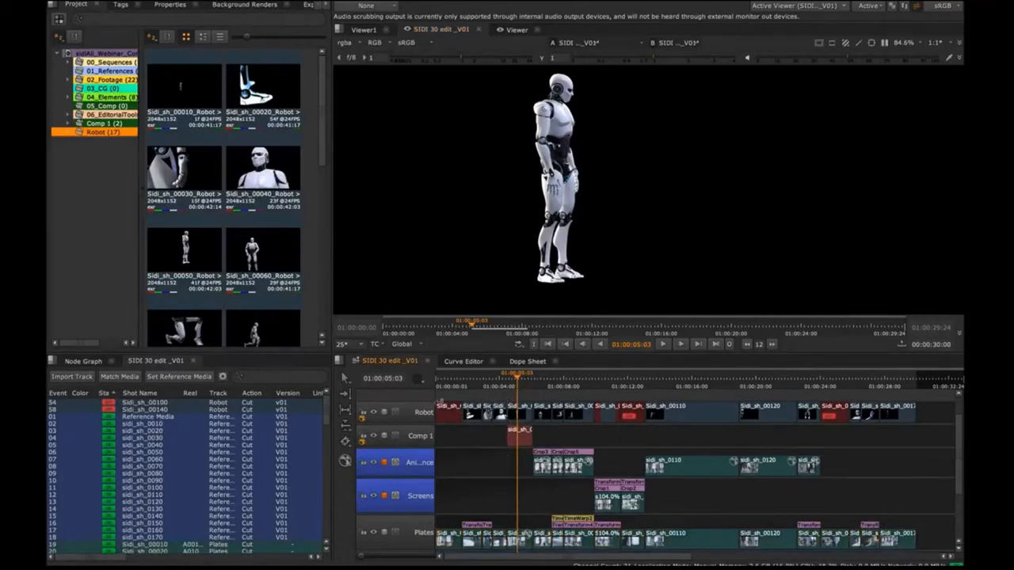
{"action": "left_click", "coordinate": [385, 413]}
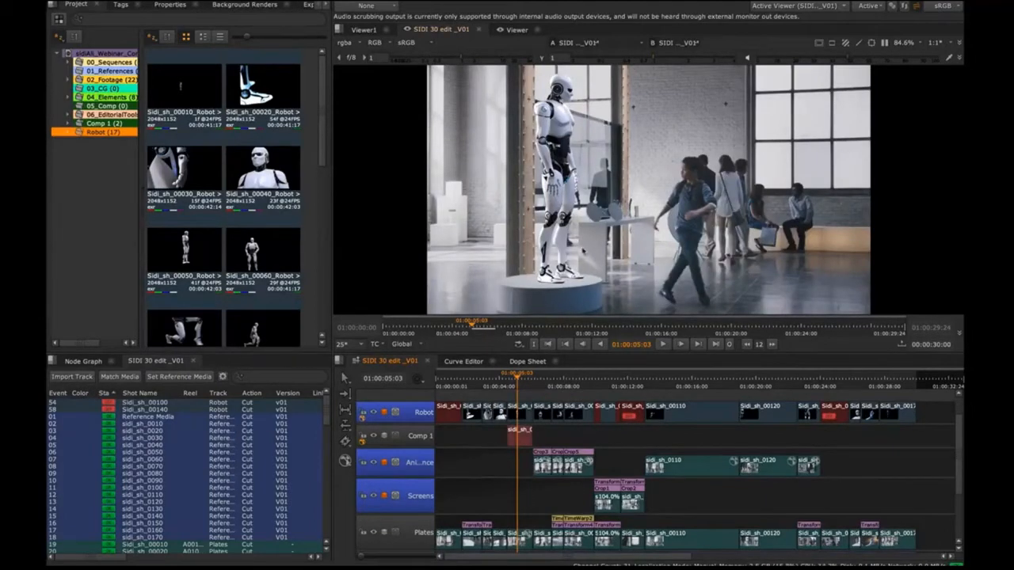
{"action": "scroll", "coordinate": [519, 442], "scroll_direction": "up", "scroll_amount": 3}
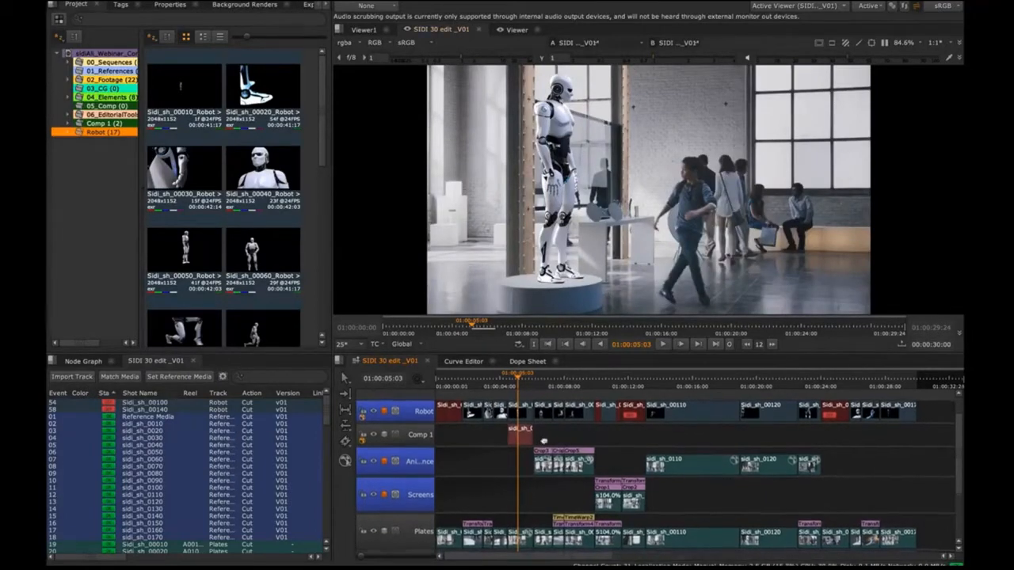
{"action": "scroll", "coordinate": [585, 435], "scroll_direction": "up", "scroll_amount": 5}
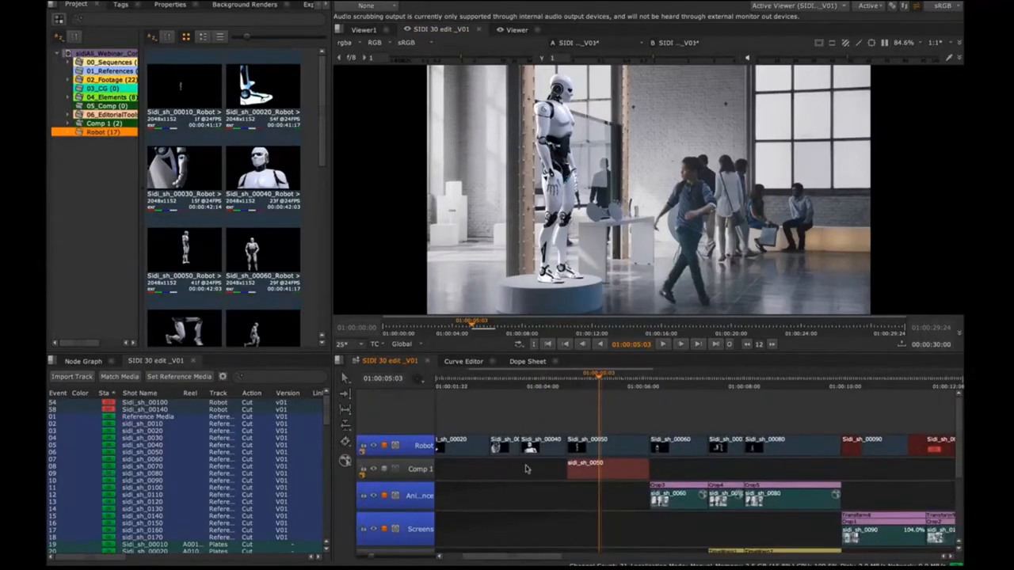
{"action": "key", "text": "space"}
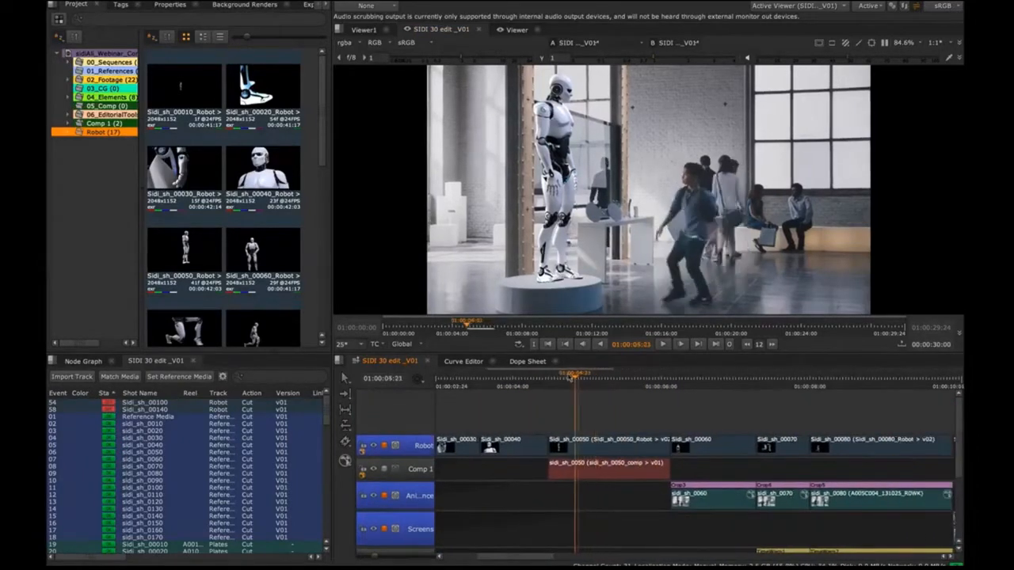
{"action": "key", "text": "j"}
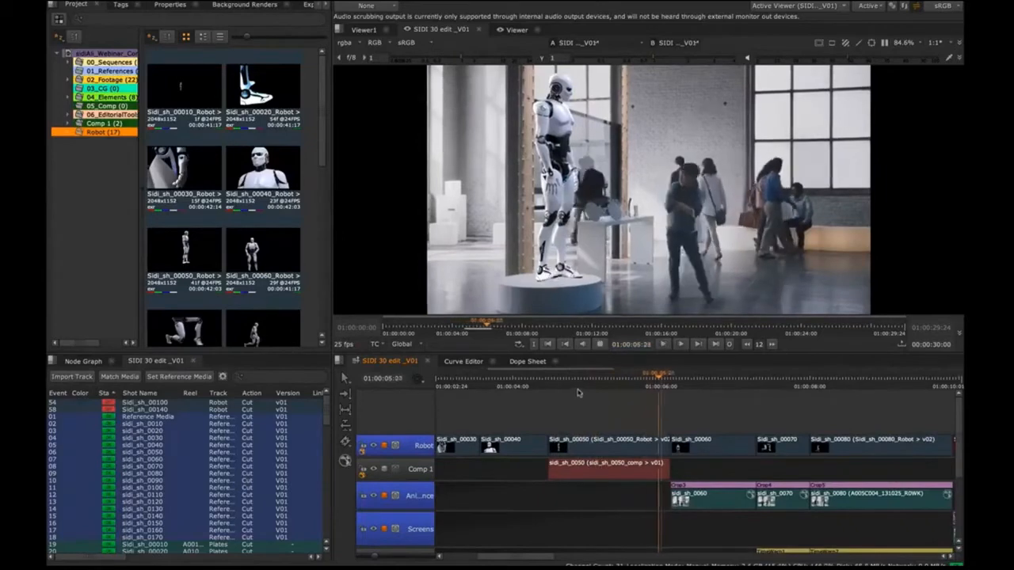
{"action": "key", "text": "l"}
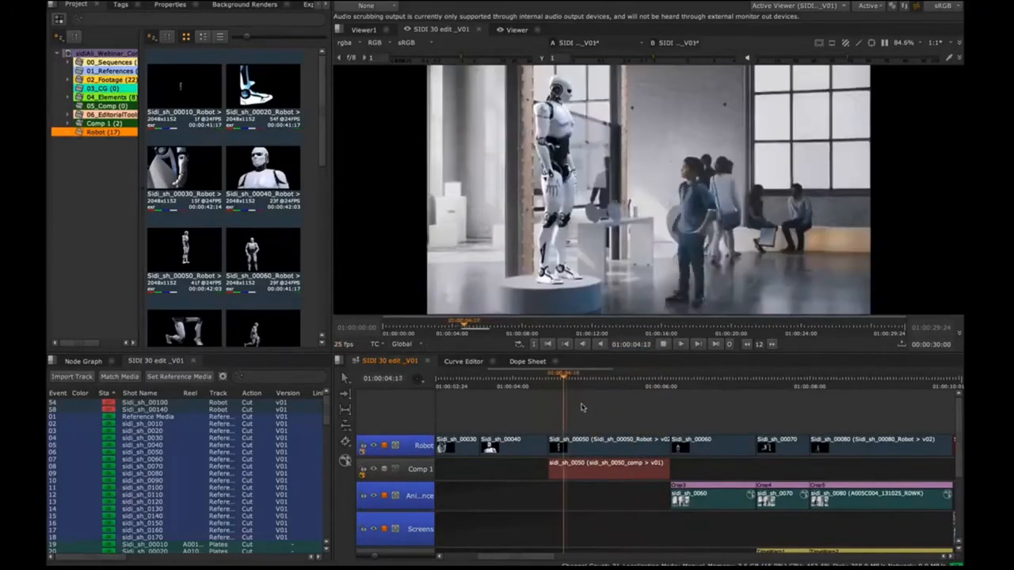
Step: Go to the first shot at 01:00:00:21 and reveal the Robot track's Sidi_sh_00010 source clip in the Project view
{"action": "scroll", "coordinate": [505, 424], "scroll_direction": "left", "scroll_amount": 3}
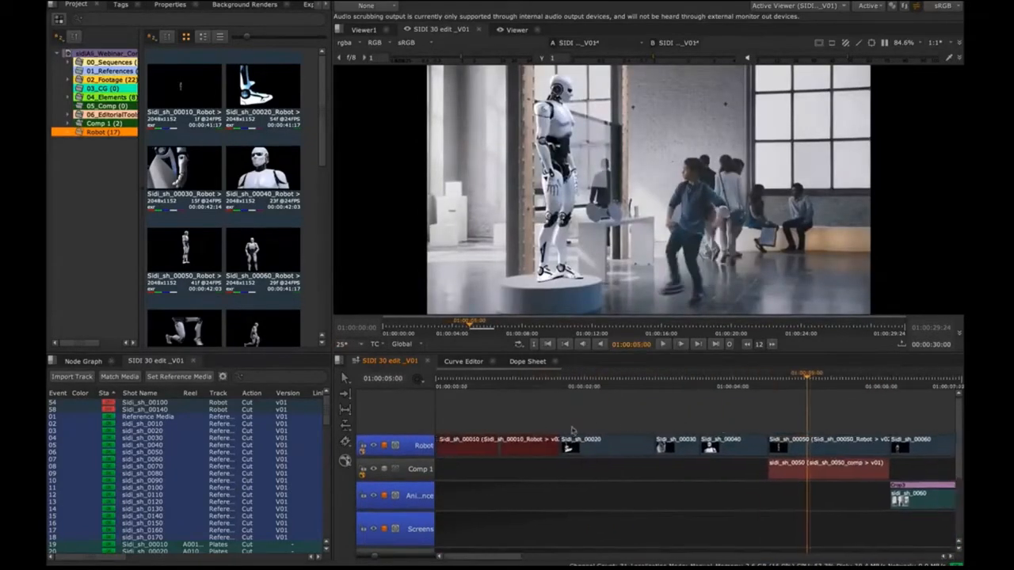
{"action": "left_click", "coordinate": [496, 379]}
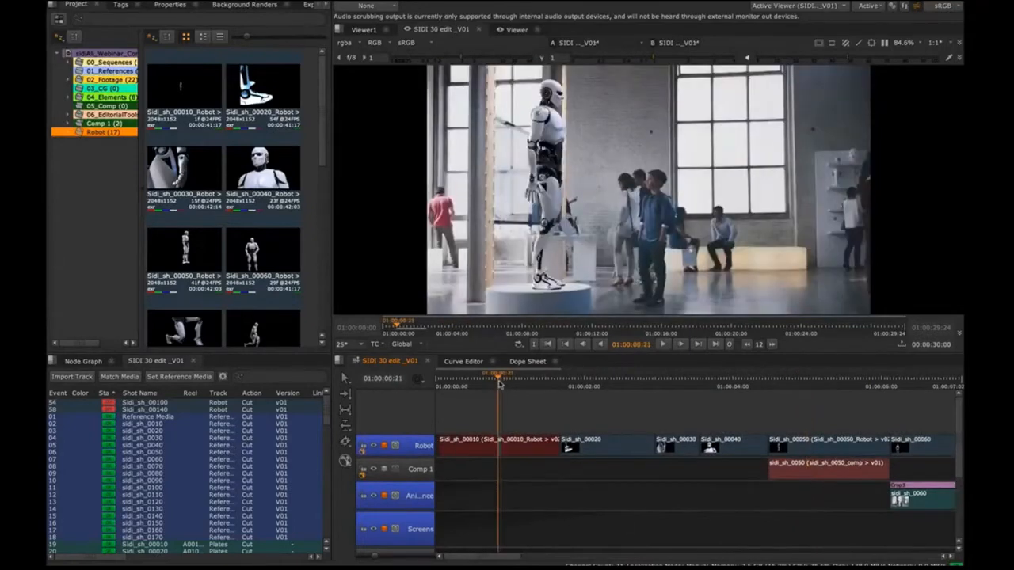
{"action": "mouse_move", "coordinate": [495, 382]}
{"action": "left_mouse_down"}
{"action": "mouse_move", "coordinate": [438, 380]}
{"action": "mouse_move", "coordinate": [499, 377]}
{"action": "left_mouse_up"}
{"action": "left_click", "coordinate": [488, 448]}
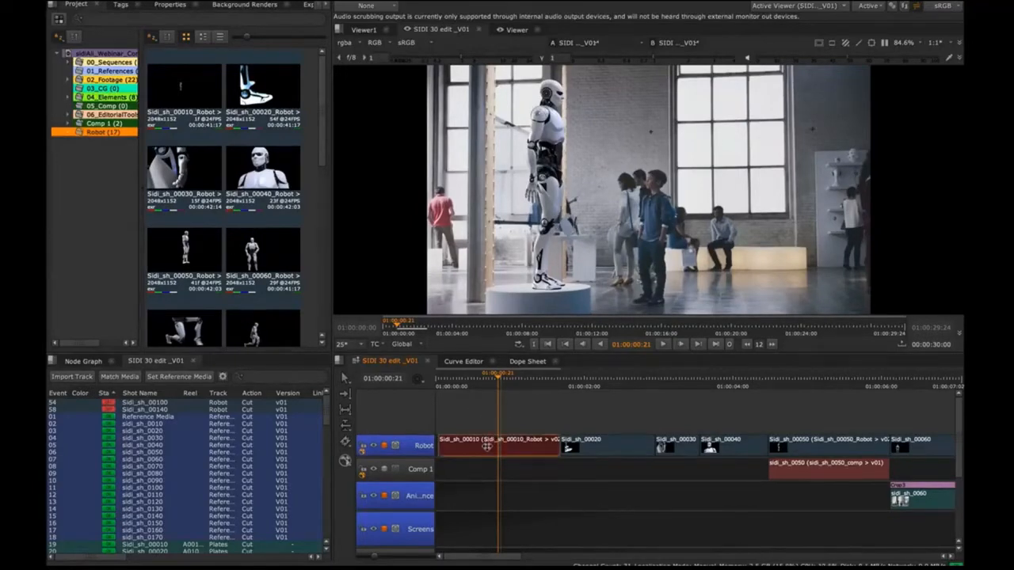
{"action": "right_click", "coordinate": [495, 449]}
{"action": "mouse_move", "coordinate": [555, 240]}
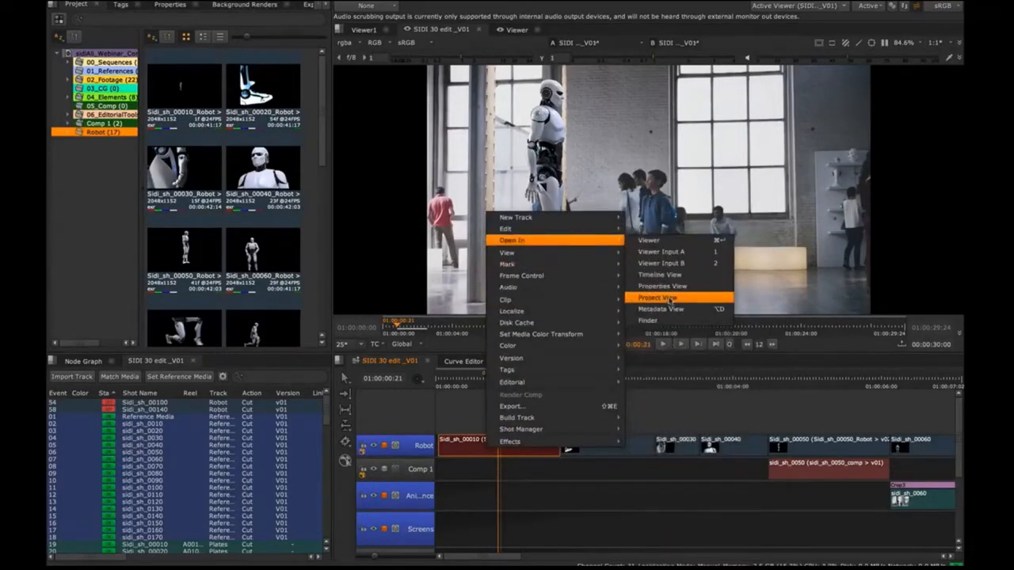
{"action": "left_click", "coordinate": [669, 298]}
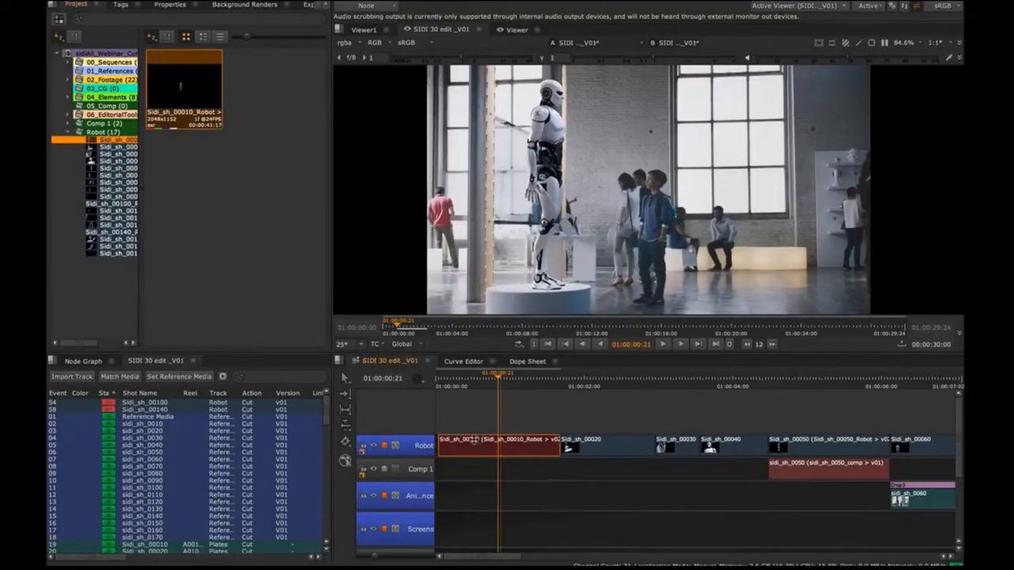
Step: Replace the Sidi_sh_00010 clip on the Robot track with its single-frame source clip at the sequence start, maintaining the frame count
{"action": "key", "text": "Delete"}
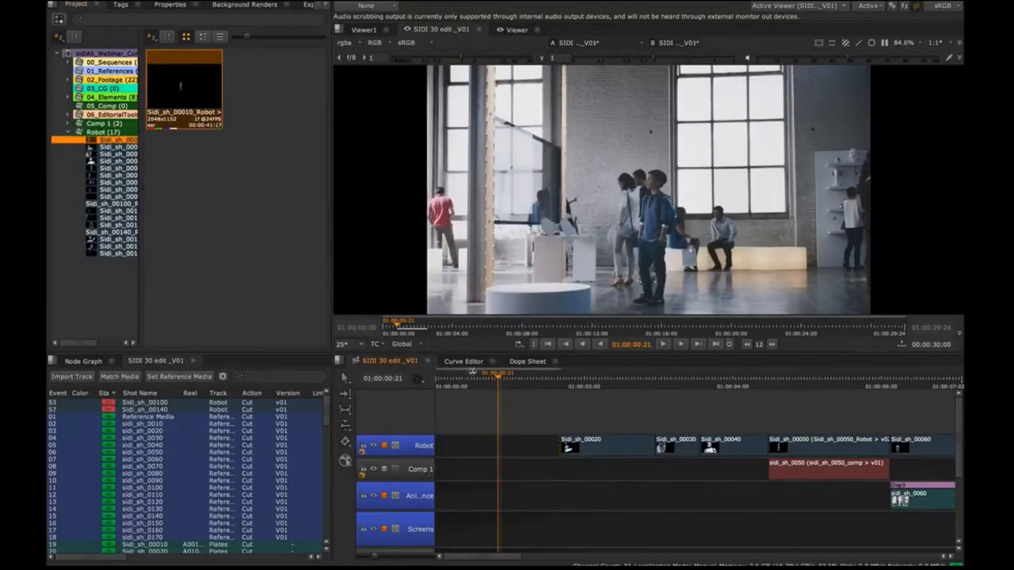
{"action": "left_click_drag", "start_coordinate": [482, 382], "coordinate": [469, 396]}
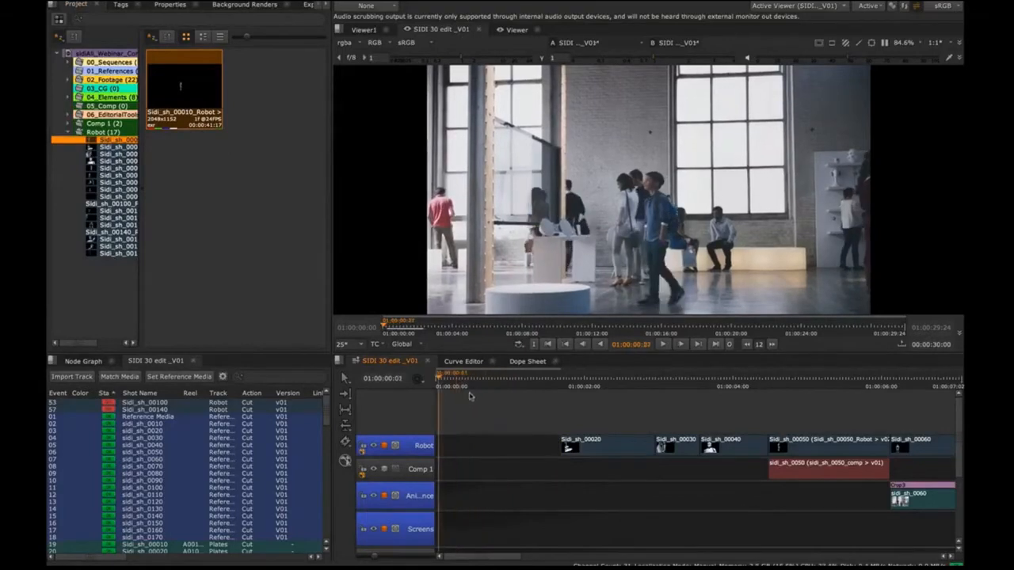
{"action": "left_click_drag", "start_coordinate": [182, 85], "coordinate": [456, 450]}
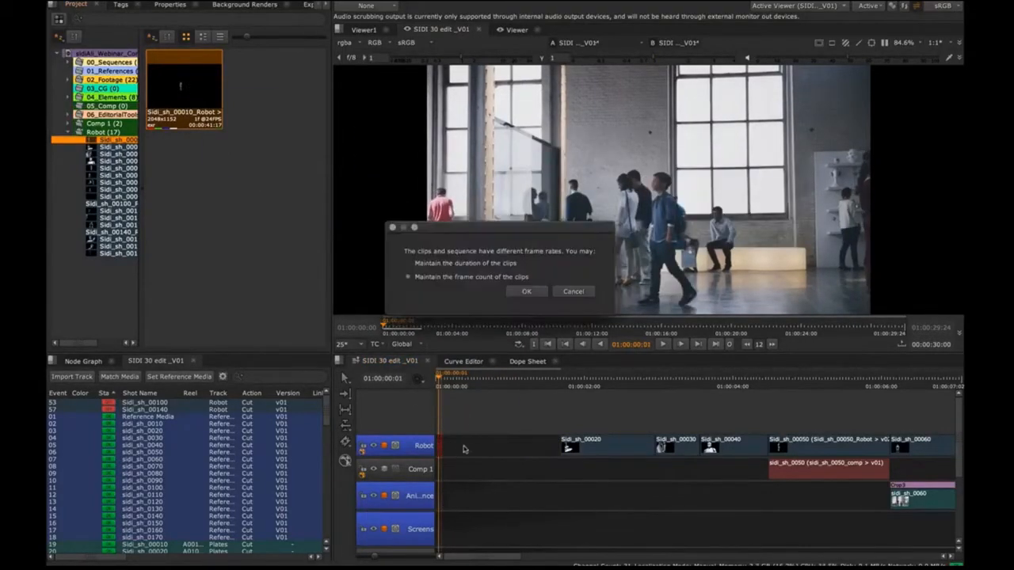
{"action": "left_click", "coordinate": [527, 293]}
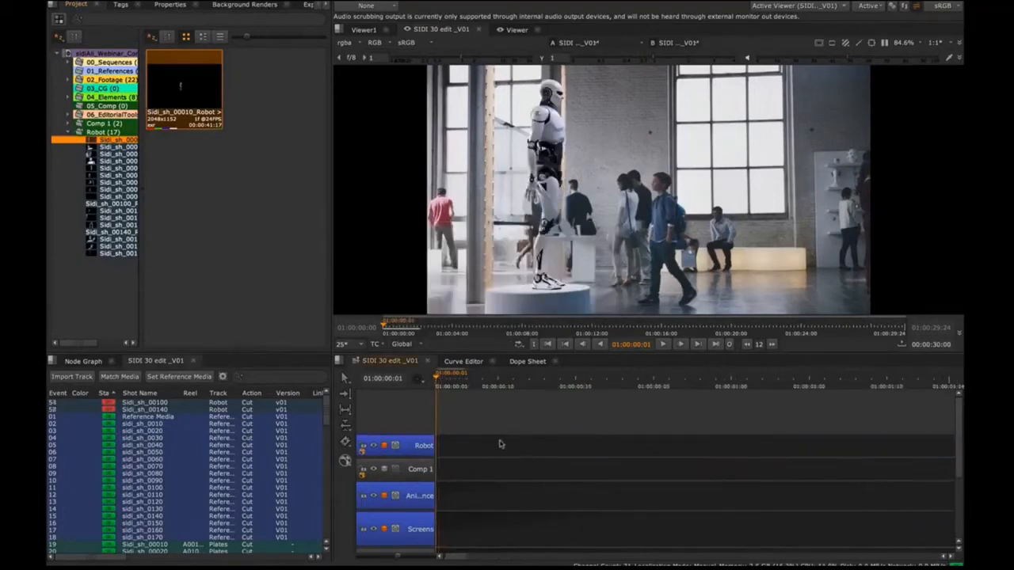
Step: Extend the single-frame Sidi_sh_00010_Robot clip up to the start of Sidi_sh_00020 and scrub through it to 01:00:01:15
{"action": "left_click_drag", "start_coordinate": [459, 450], "coordinate": [683, 438]}
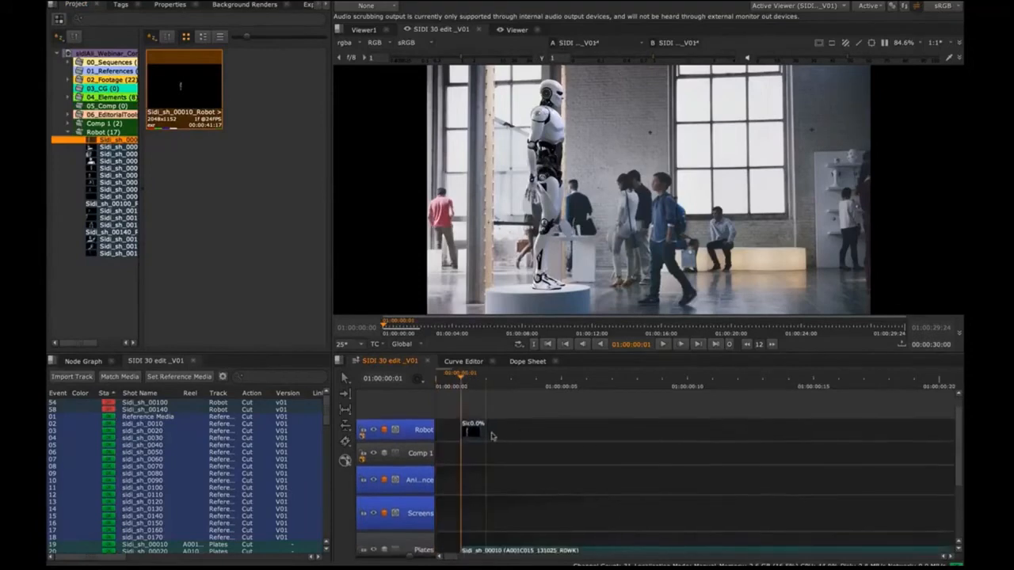
{"action": "left_click_drag", "start_coordinate": [481, 428], "coordinate": [881, 422]}
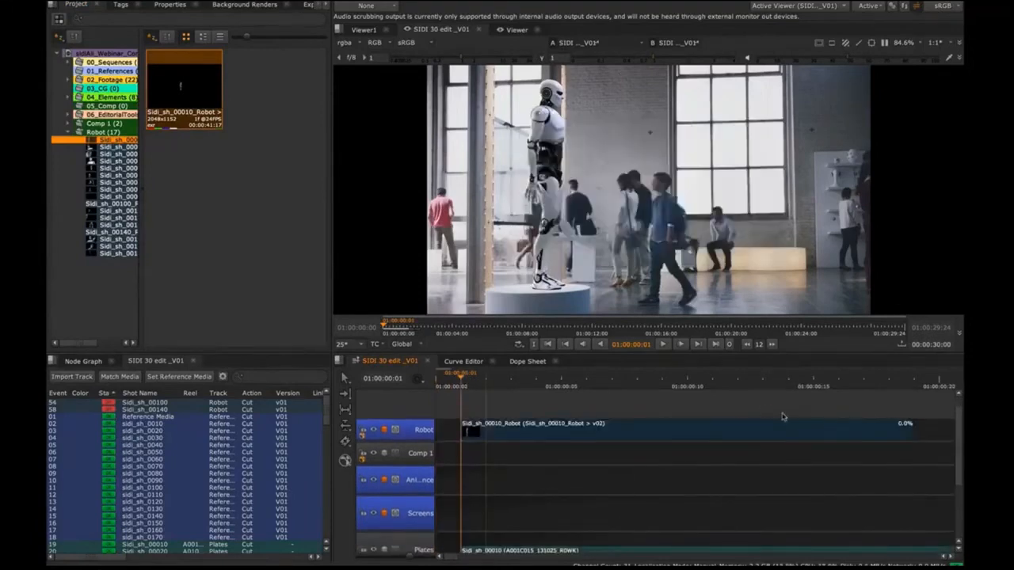
{"action": "left_click_drag", "start_coordinate": [792, 419], "coordinate": [718, 417]}
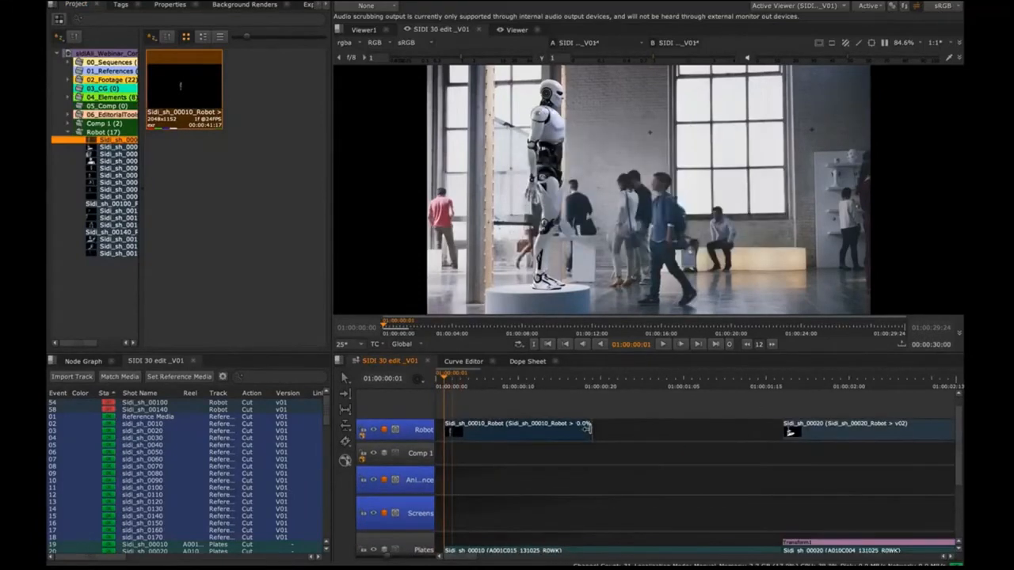
{"action": "left_click_drag", "start_coordinate": [586, 428], "coordinate": [775, 431]}
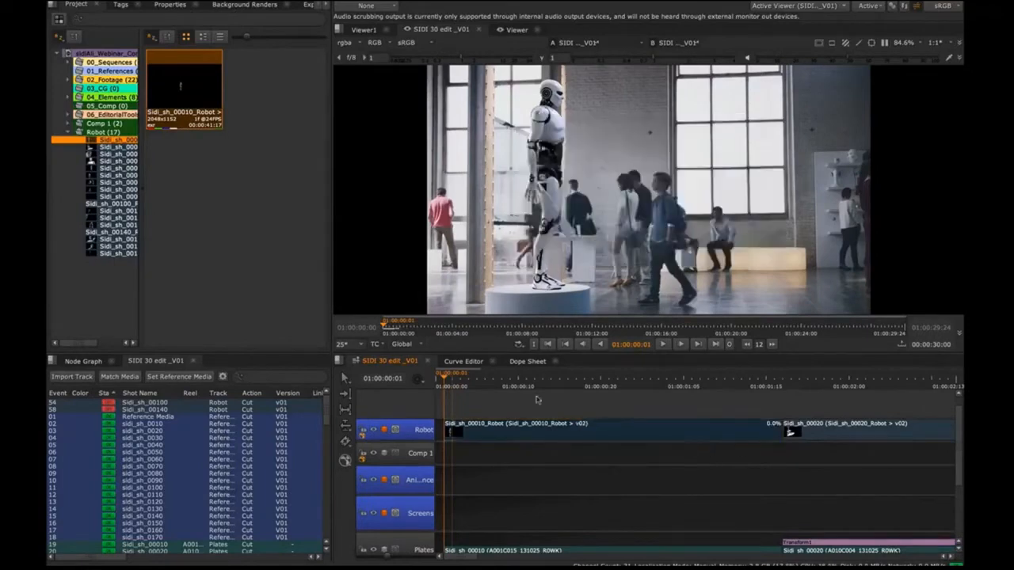
{"action": "left_click_drag", "start_coordinate": [448, 376], "coordinate": [766, 374]}
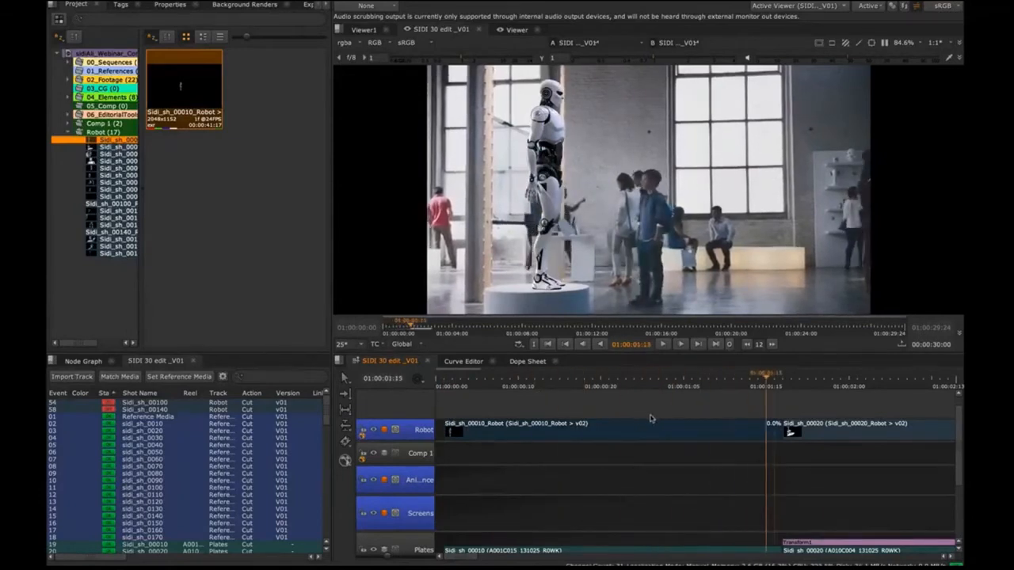
Step: Paste the copied Transform effect onto Sidi_sh_00090 on the Robot track at 01:00:11:00 and scrub back to 01:00:10:20
{"action": "scroll", "coordinate": [649, 418], "scroll_direction": "down", "scroll_amount": 10}
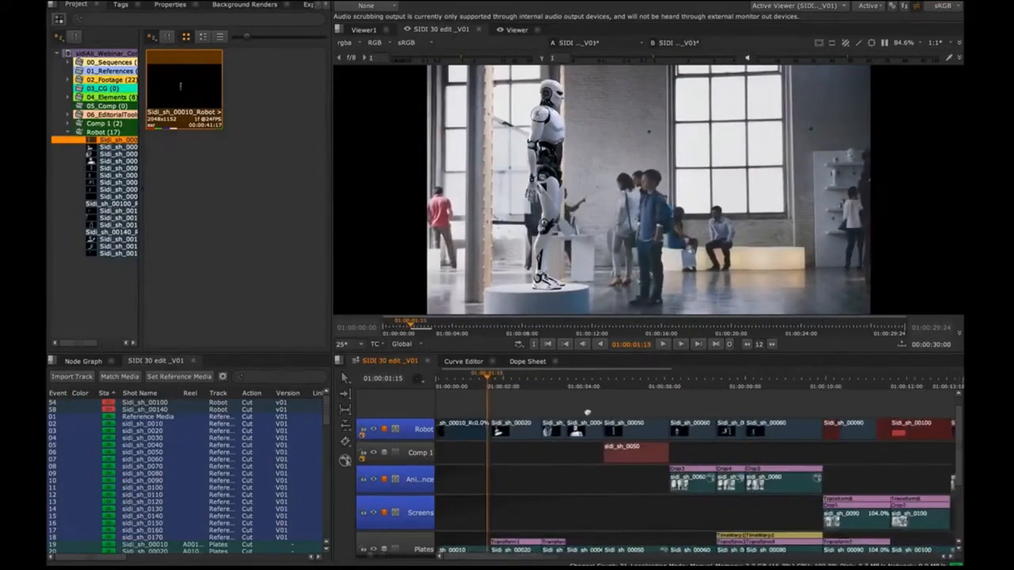
{"action": "scroll", "coordinate": [587, 412], "scroll_direction": "down", "scroll_amount": 5}
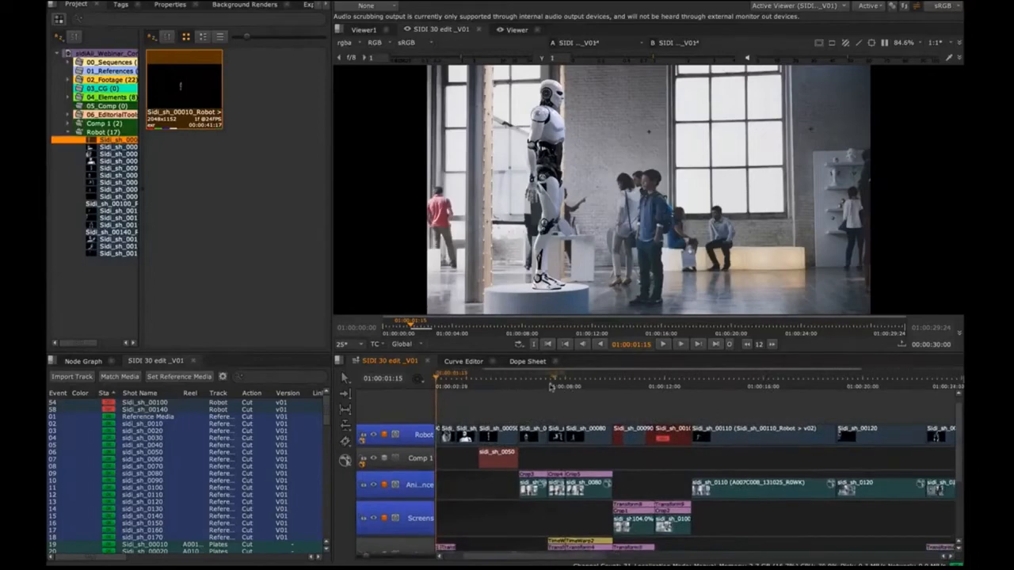
{"action": "left_click_drag", "start_coordinate": [551, 387], "coordinate": [623, 379]}
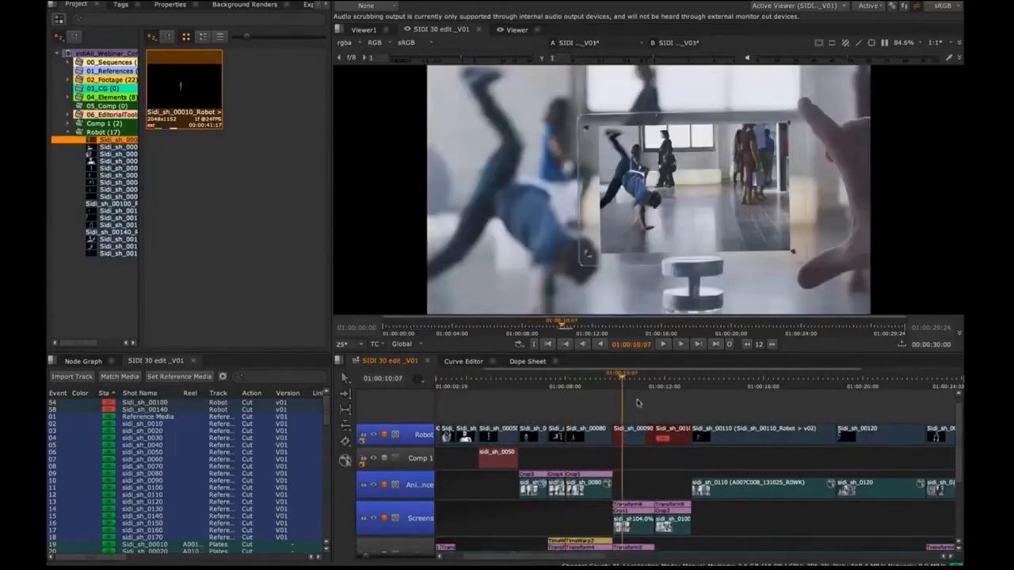
{"action": "scroll", "coordinate": [637, 403], "scroll_direction": "up", "scroll_amount": 8}
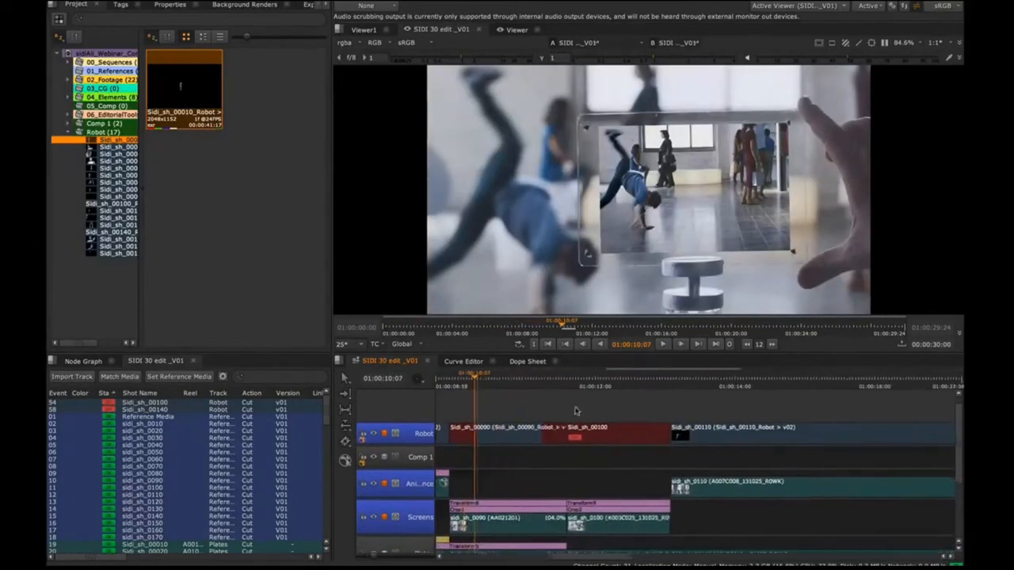
{"action": "left_click_drag", "start_coordinate": [492, 418], "coordinate": [599, 382]}
{"action": "scroll", "coordinate": [558, 406], "scroll_direction": "up", "scroll_amount": 2}
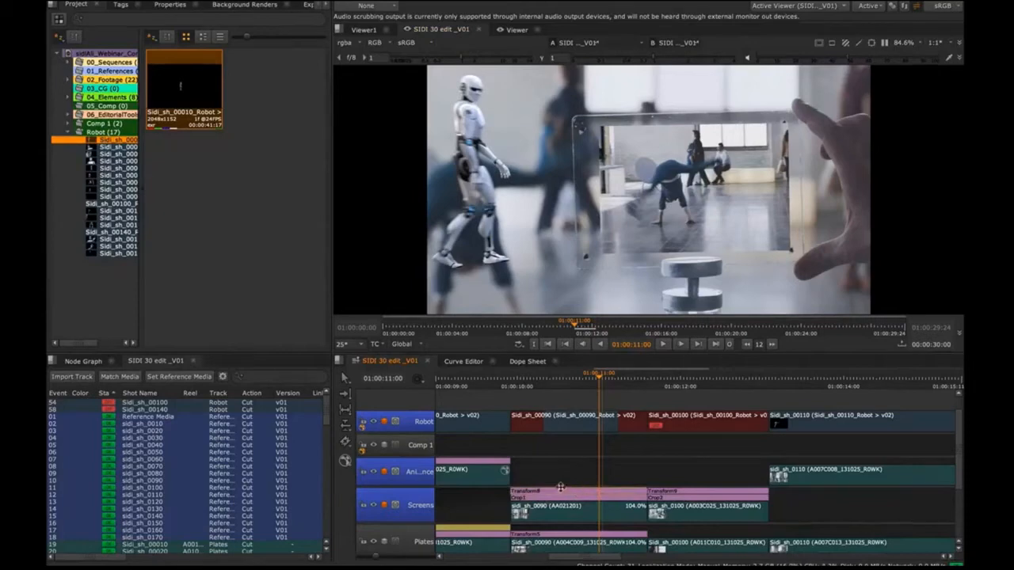
{"action": "left_click", "coordinate": [572, 427]}
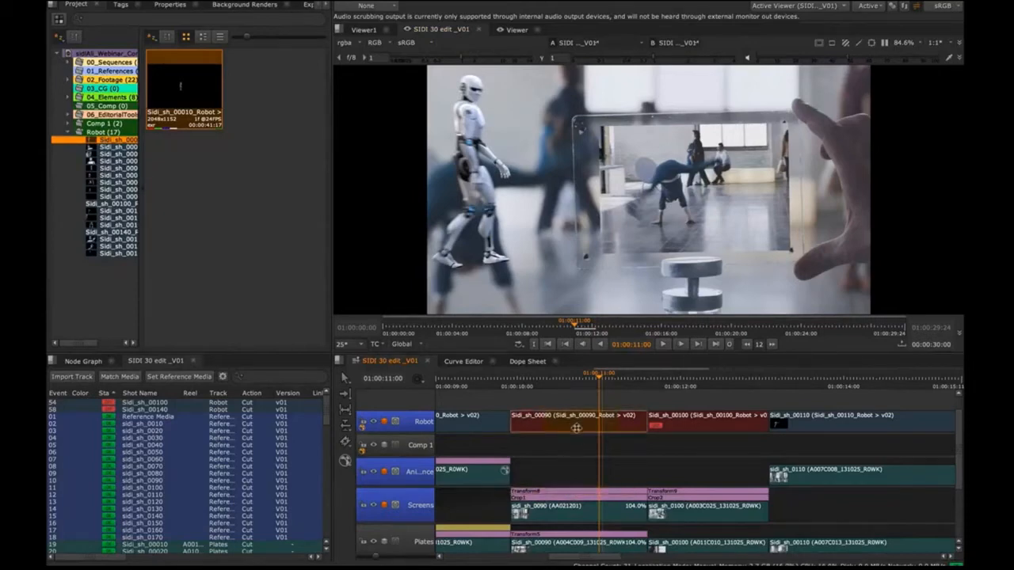
{"action": "key", "text": "ctrl+v"}
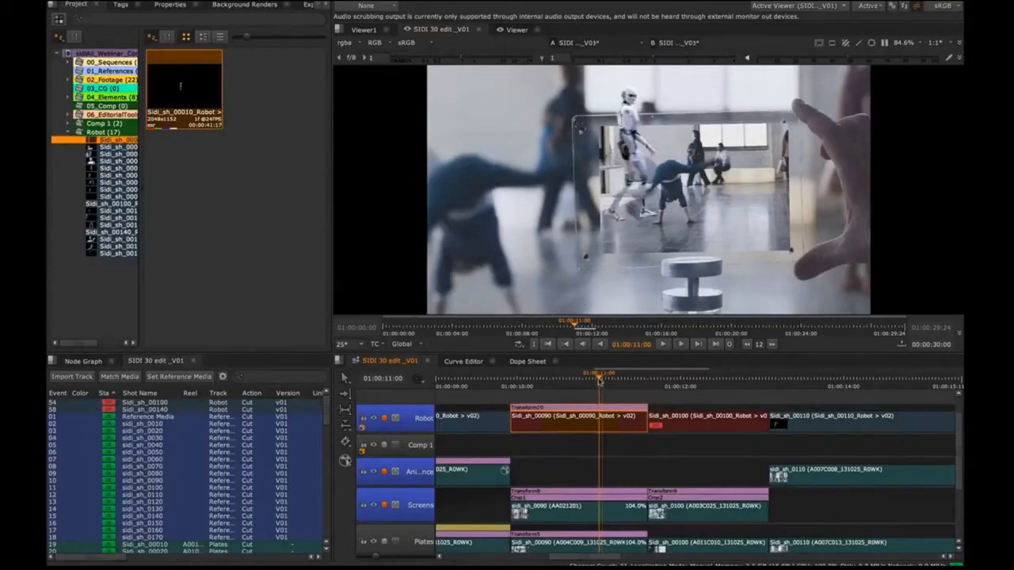
{"action": "mouse_move", "coordinate": [600, 386]}
{"action": "left_mouse_down"}
{"action": "mouse_move", "coordinate": [552, 388]}
{"action": "mouse_move", "coordinate": [612, 386]}
{"action": "mouse_move", "coordinate": [581, 389]}
{"action": "left_mouse_up"}
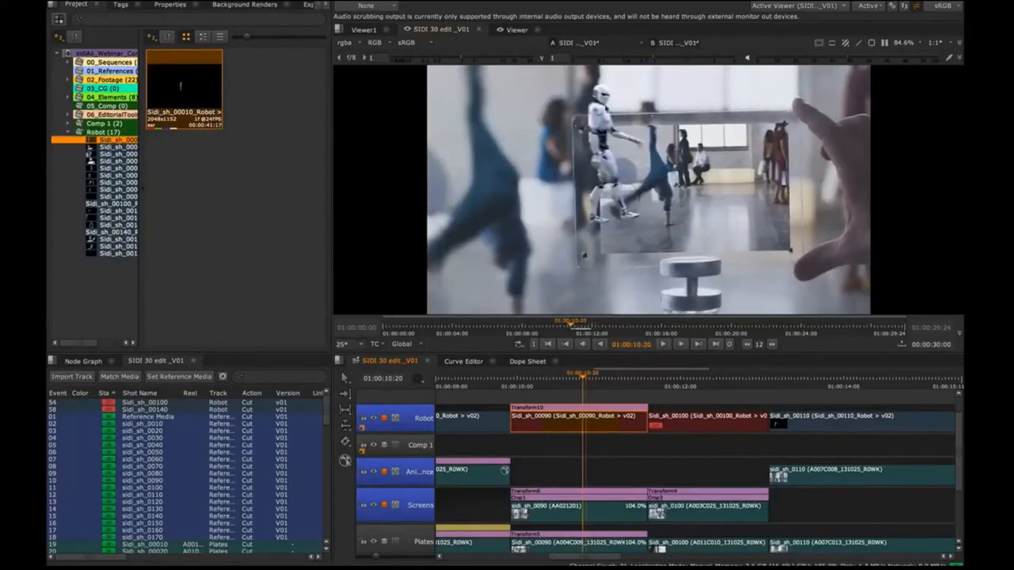
Step: Copy the Crop1 effect from sidi_sh_0090 on the Screens track and paste it onto Sidi_sh_00090 on the Robot track
{"action": "left_click", "coordinate": [560, 499]}
{"action": "left_click", "coordinate": [560, 478]}
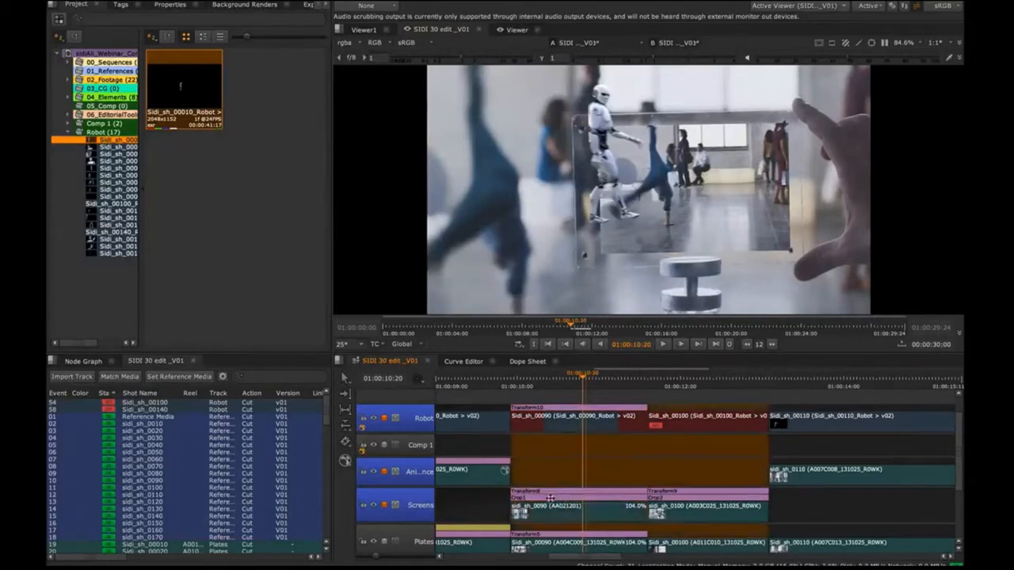
{"action": "left_click", "coordinate": [551, 497]}
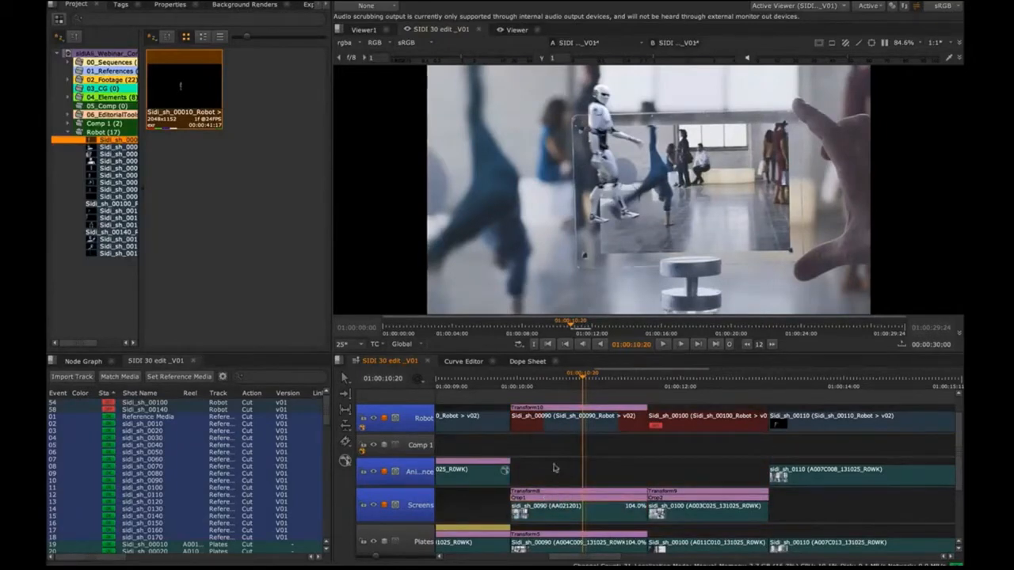
{"action": "left_click", "coordinate": [564, 425]}
{"action": "key", "text": "ctrl+v"}
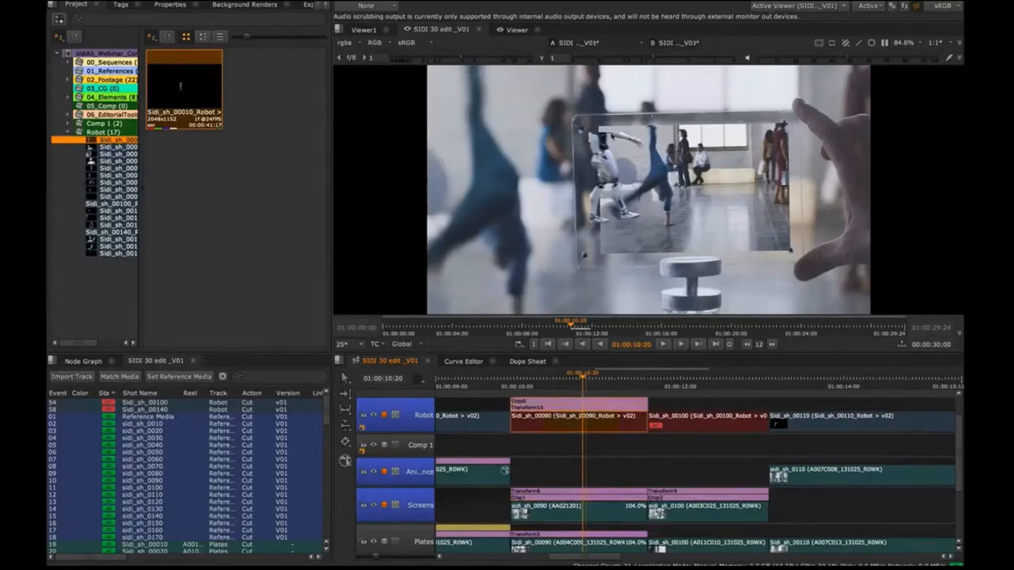
Step: Open the pasted Crop effect's properties and move it beneath the Transform effect on the Sidi_sh_00090 Robot clip
{"action": "left_click", "coordinate": [529, 395]}
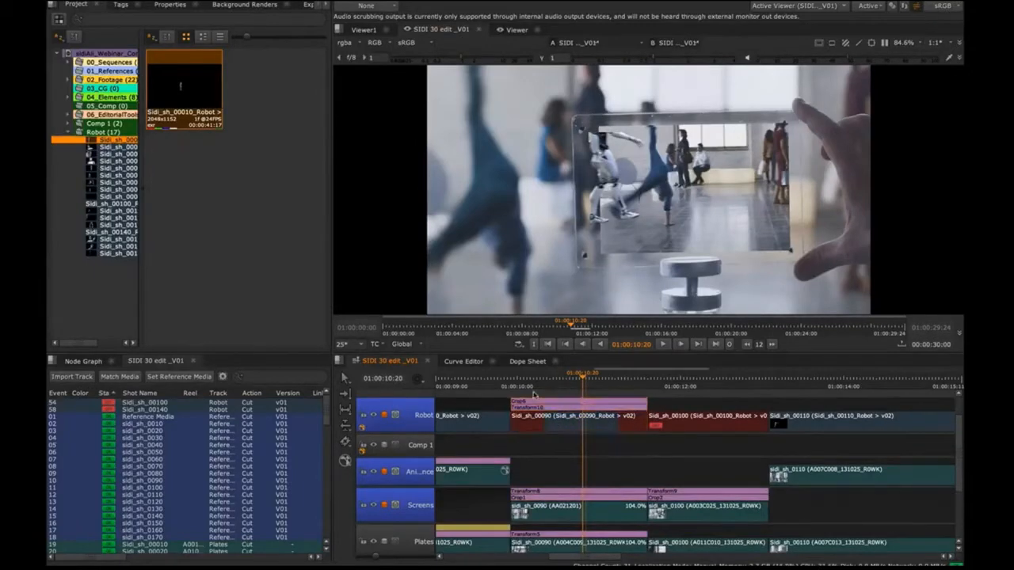
{"action": "double_click", "coordinate": [545, 400]}
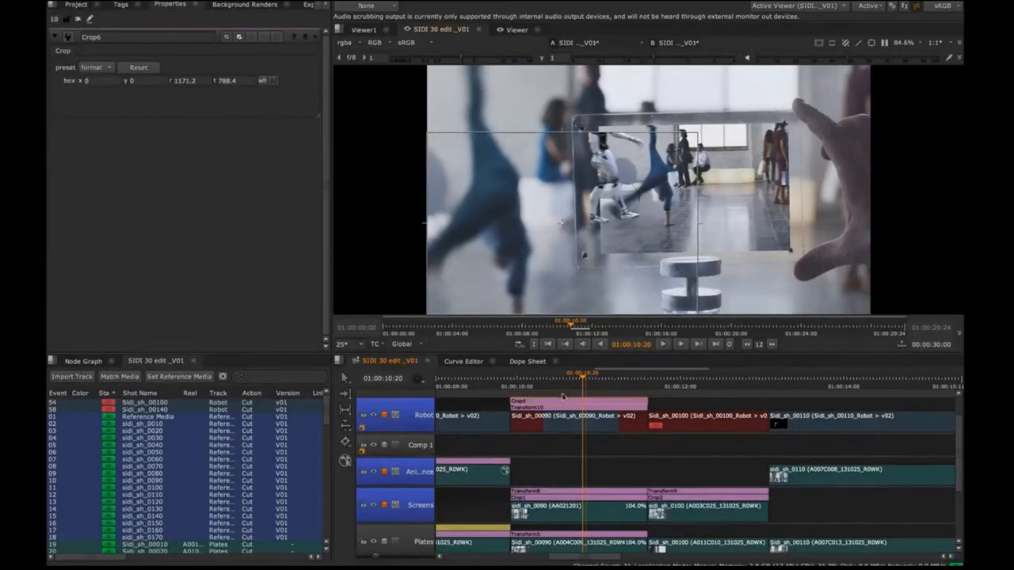
{"action": "left_click_drag", "start_coordinate": [560, 400], "coordinate": [562, 411]}
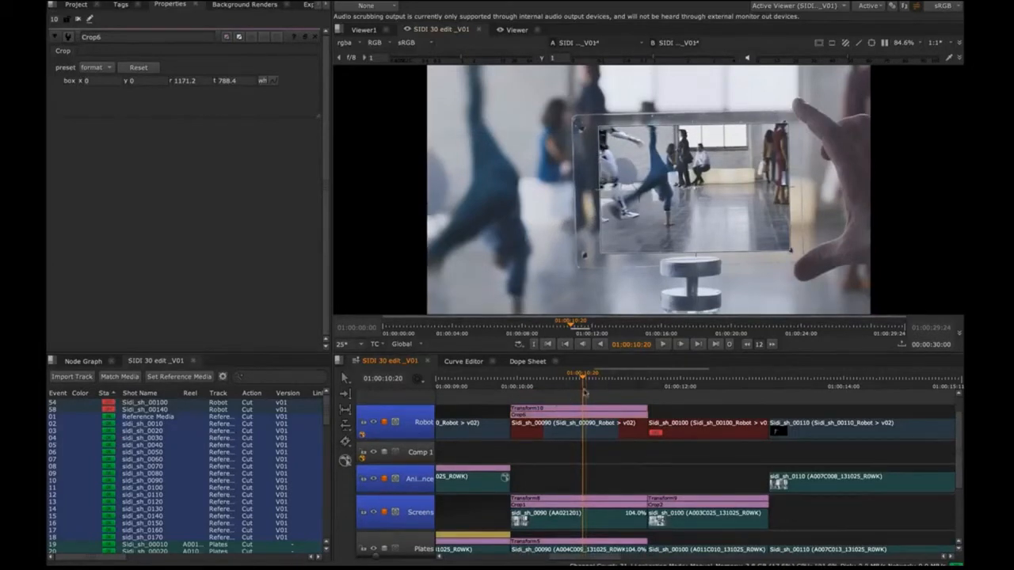
Step: At 01:00:11:10, slip Sidi_sh_00090 on the Robot track so its media reaches the cut, and trim its start to the first available frame
{"action": "left_click_drag", "start_coordinate": [583, 382], "coordinate": [631, 372]}
{"action": "left_click", "coordinate": [578, 438]}
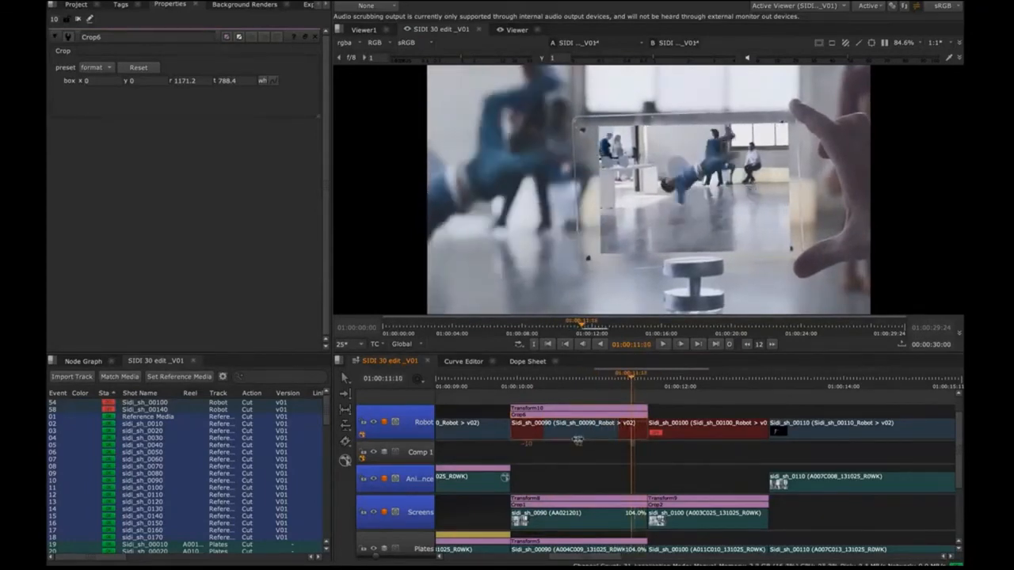
{"action": "left_click_drag", "start_coordinate": [577, 439], "coordinate": [604, 438]}
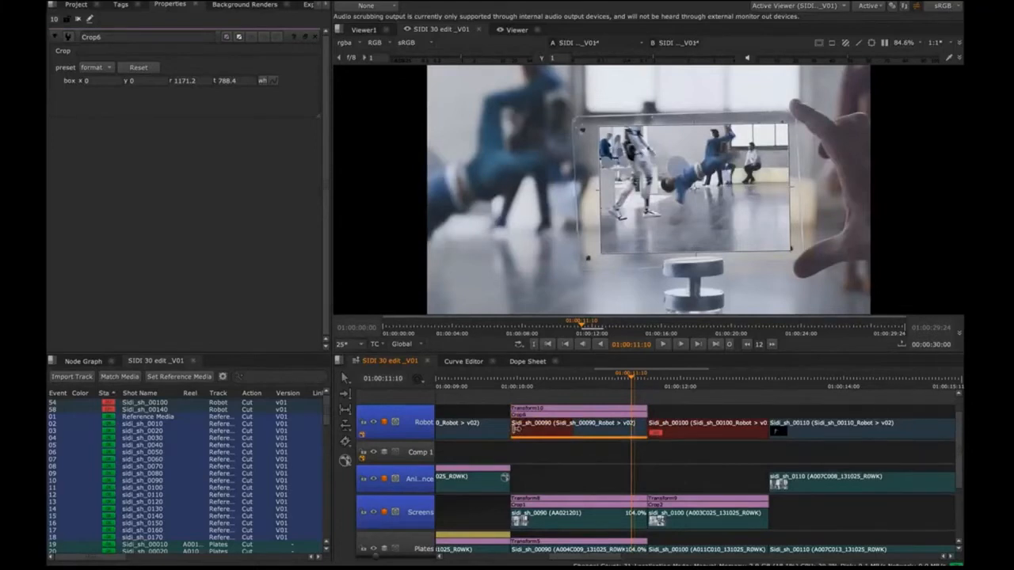
{"action": "left_click_drag", "start_coordinate": [516, 428], "coordinate": [576, 426]}
Step: Go to 01:00:12:05 and delete the offline Sidi_sh_00100 clip from the Robot track
{"action": "left_click_drag", "start_coordinate": [631, 380], "coordinate": [668, 428]}
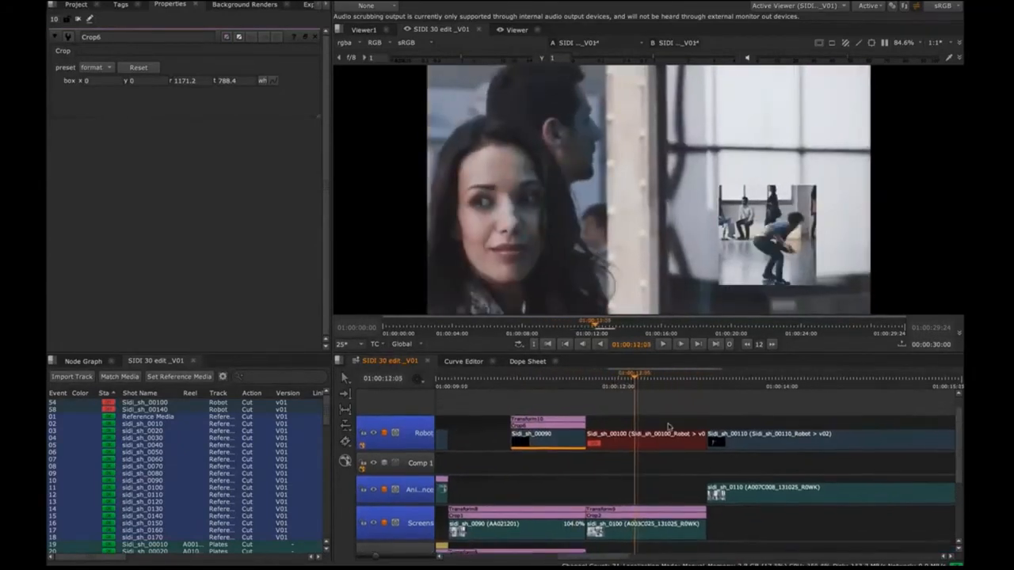
{"action": "left_click", "coordinate": [667, 429]}
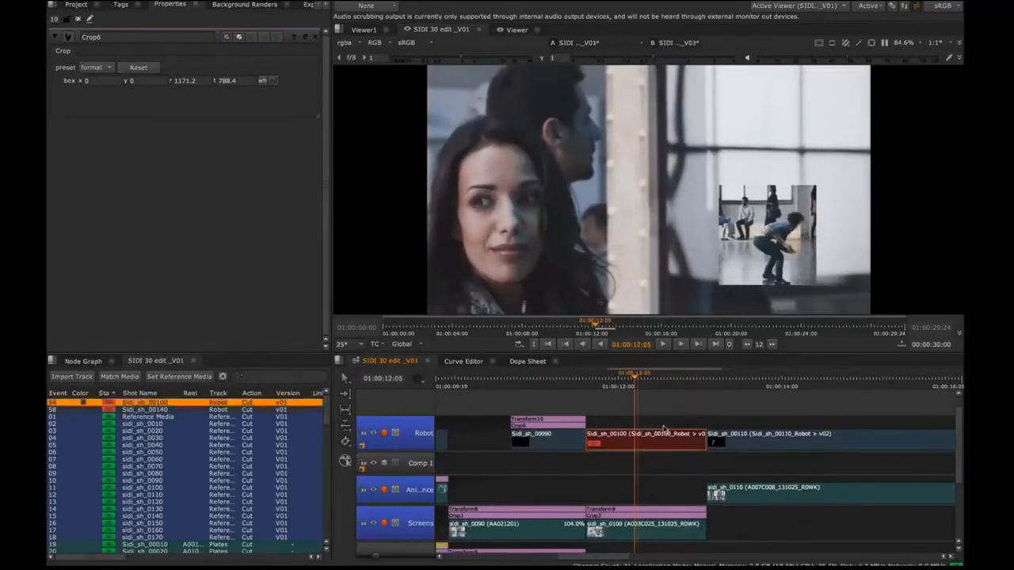
{"action": "key", "text": "Delete"}
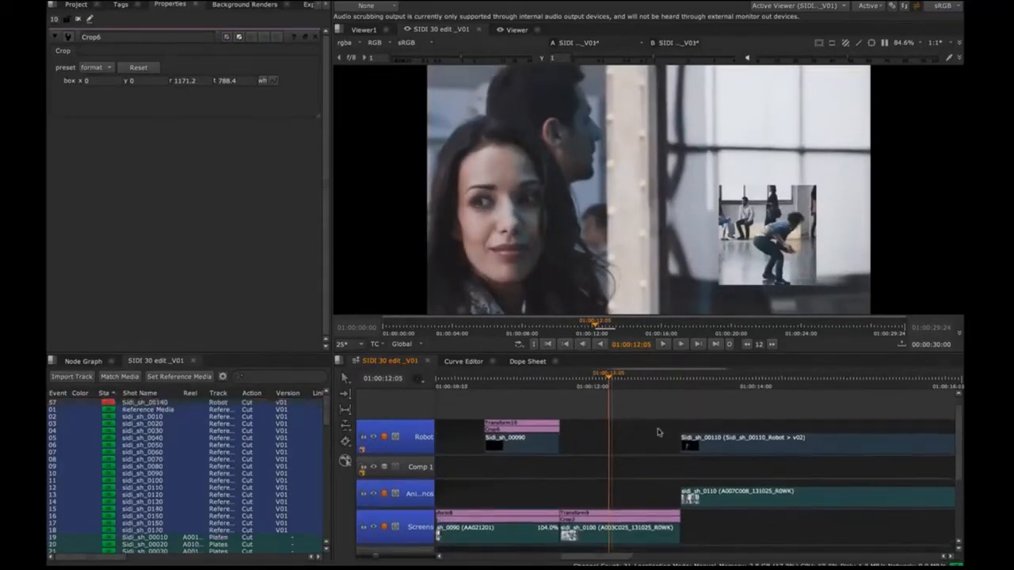
Step: Go to 01:00:24:17 and delete the offline Sidi_sh_00140 clip from the Robot track
{"action": "scroll", "coordinate": [658, 432], "scroll_direction": "down", "scroll_amount": 10}
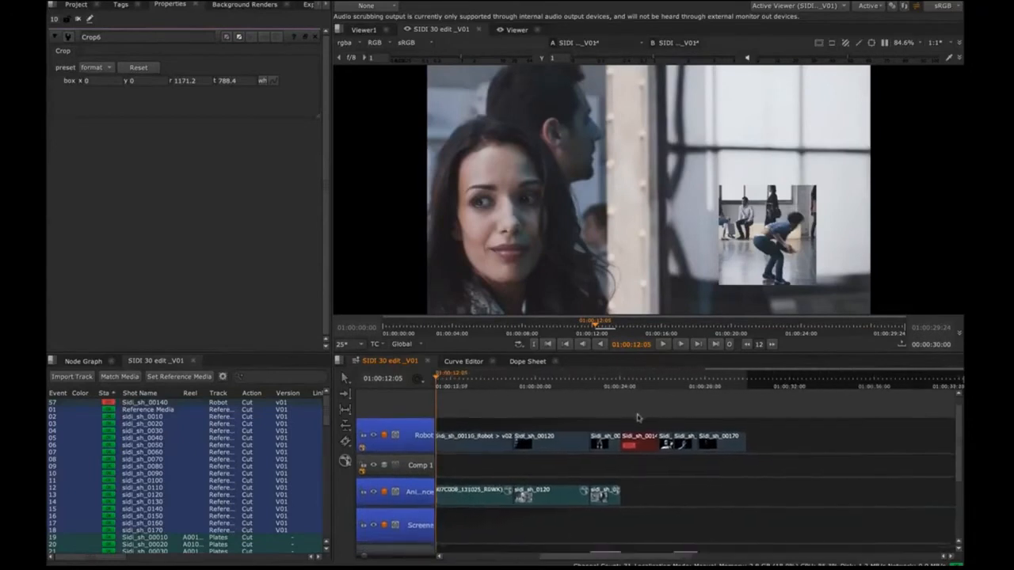
{"action": "left_click", "coordinate": [633, 378]}
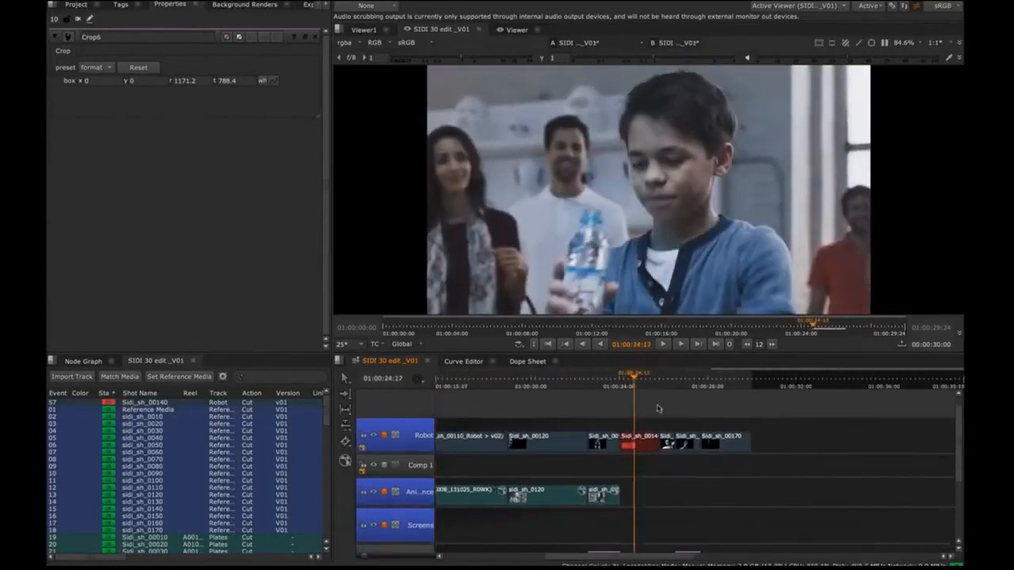
{"action": "scroll", "coordinate": [658, 409], "scroll_direction": "up", "scroll_amount": 2}
{"action": "left_click", "coordinate": [640, 441]}
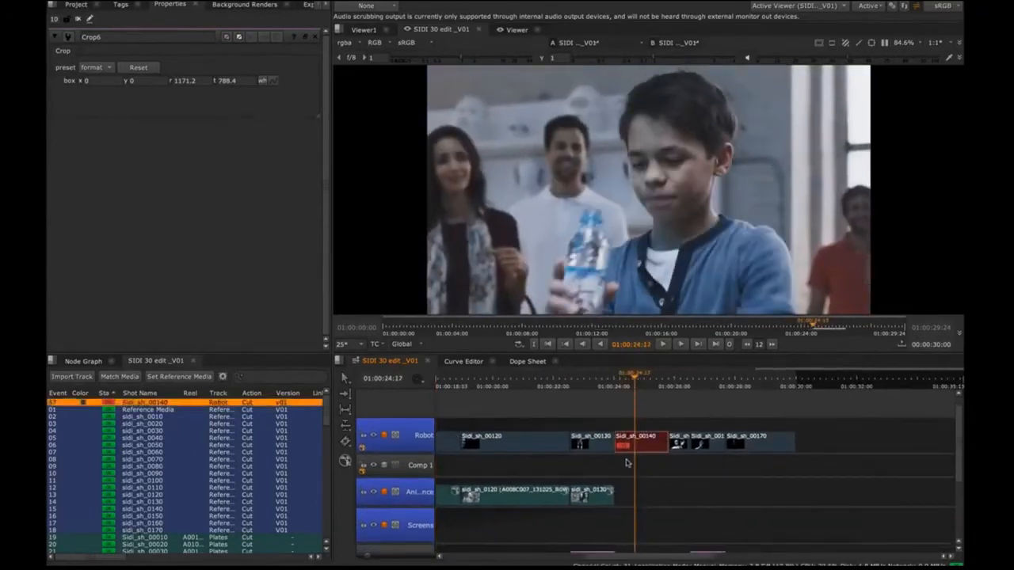
{"action": "key", "text": "Delete"}
Step: Play shot 0110 from 01:00:13:21 to about 01:00:16:22 to review the robot composited over the plate
{"action": "scroll", "coordinate": [636, 437], "scroll_direction": "down", "scroll_amount": 3}
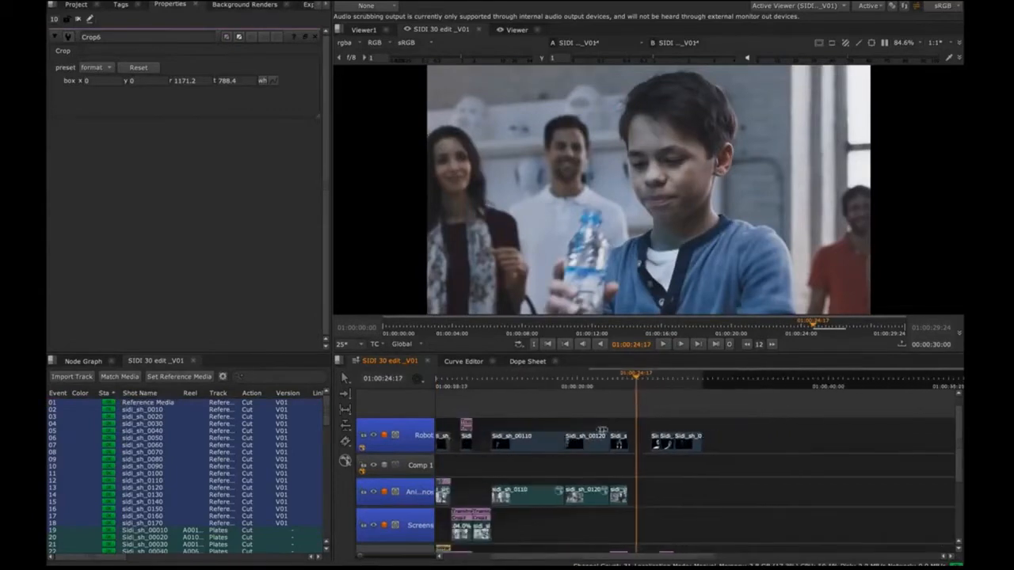
{"action": "scroll", "coordinate": [602, 430], "scroll_direction": "down", "scroll_amount": 2}
{"action": "left_click_drag", "start_coordinate": [621, 422], "coordinate": [673, 407]}
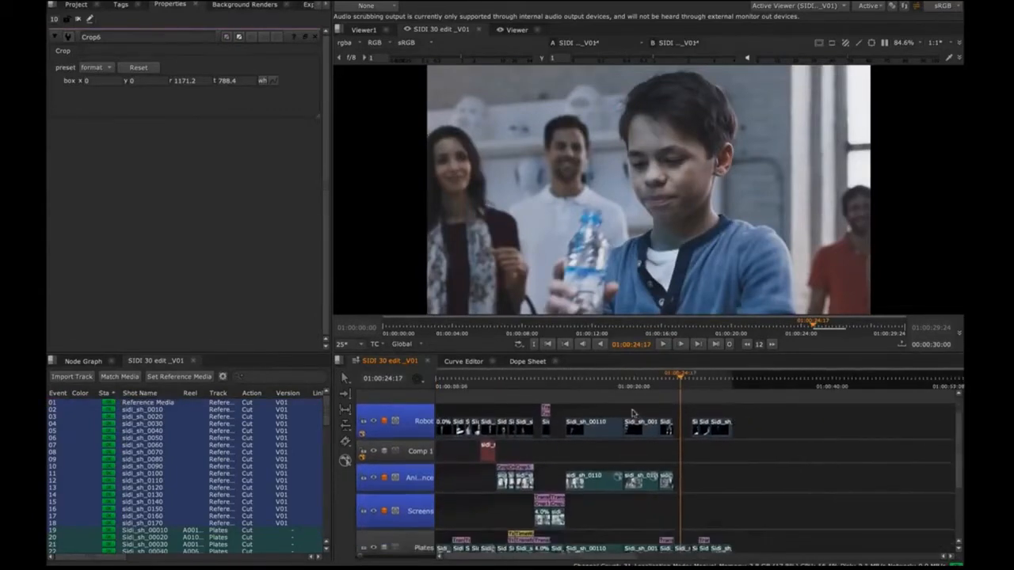
{"action": "left_click_drag", "start_coordinate": [575, 378], "coordinate": [581, 400]}
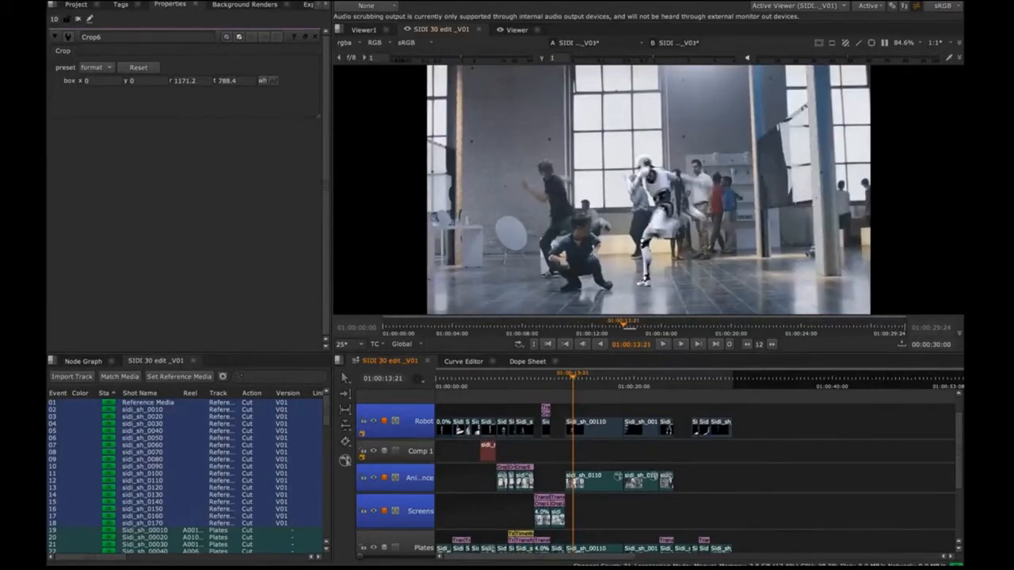
{"action": "left_click", "coordinate": [572, 380]}
{"action": "key", "text": "space"}
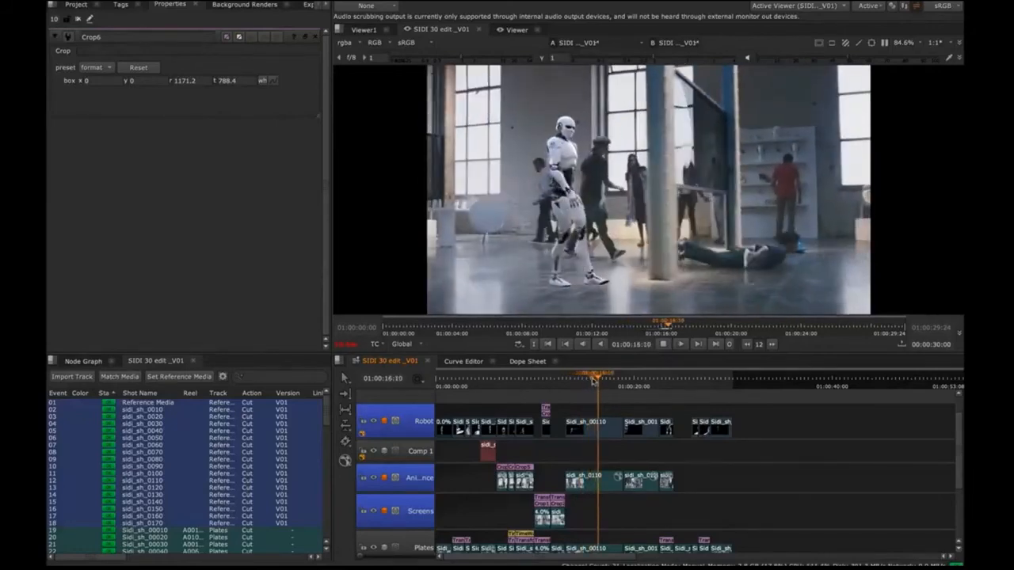
{"action": "key", "text": "space"}
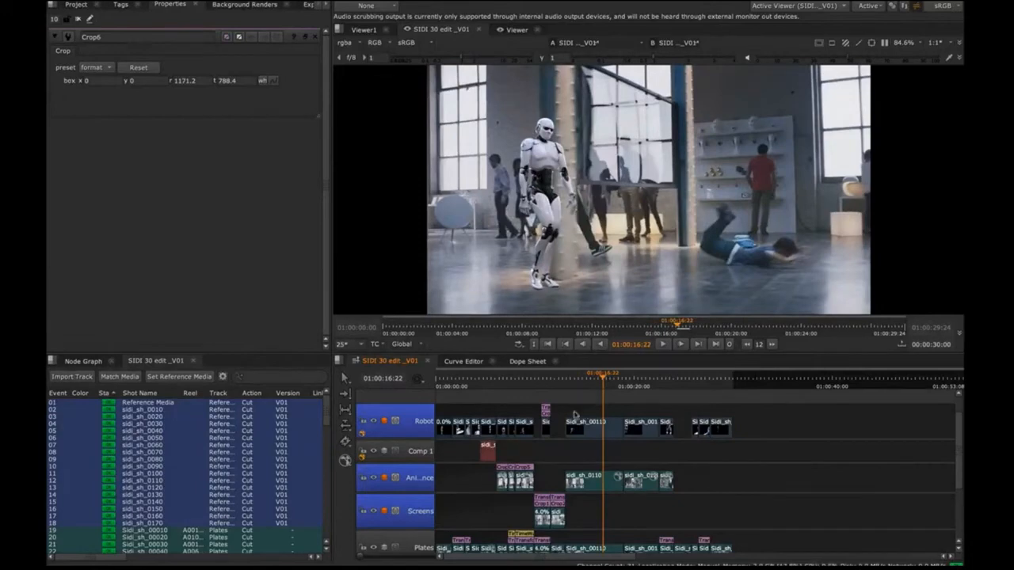
Step: Select the Review bin under 00_Sequences in the project and import a review sequence of the robot shots from a spreadsheet with Shot Manager
{"action": "left_click", "coordinate": [75, 5]}
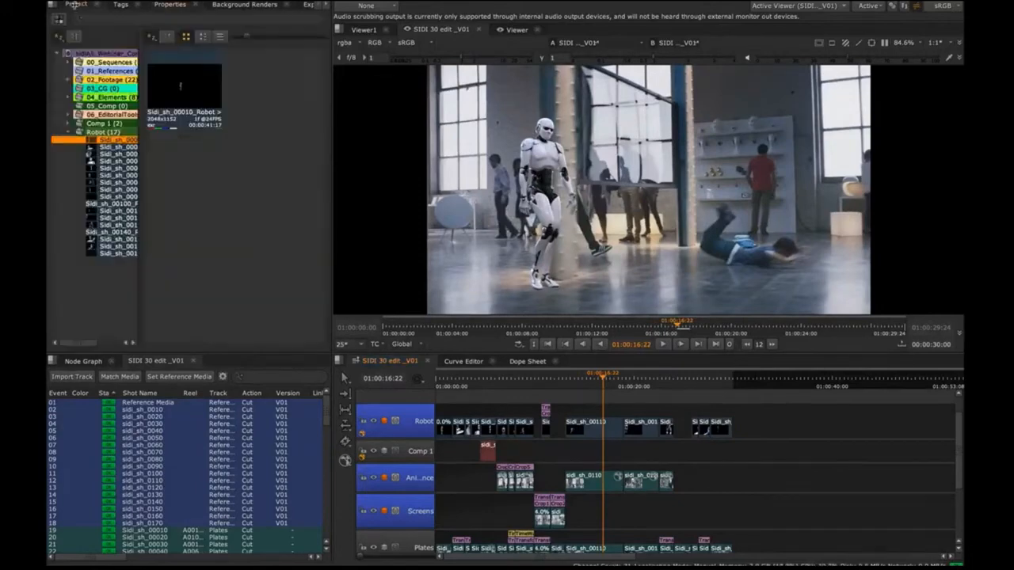
{"action": "left_click", "coordinate": [68, 61]}
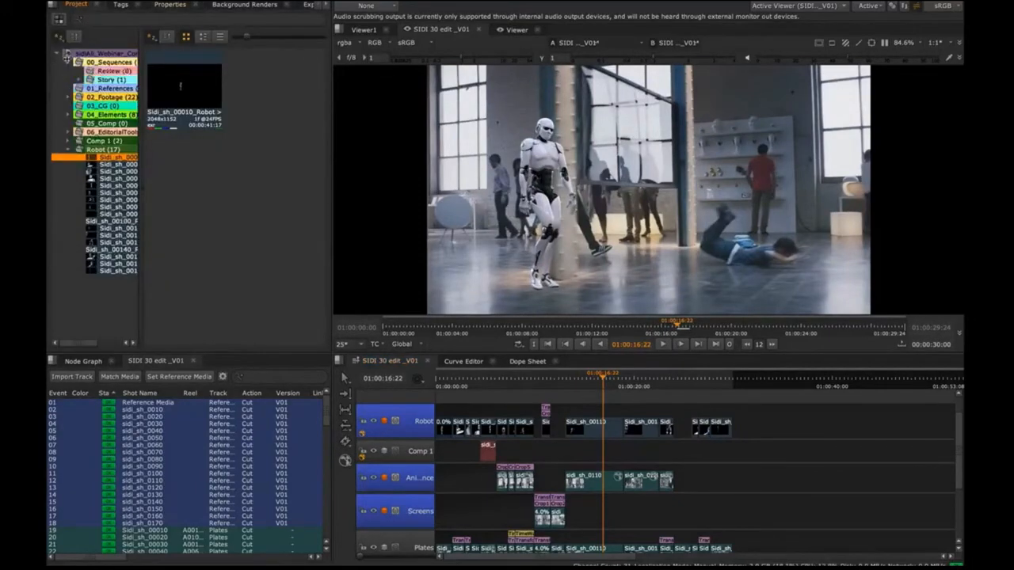
{"action": "left_click", "coordinate": [94, 70]}
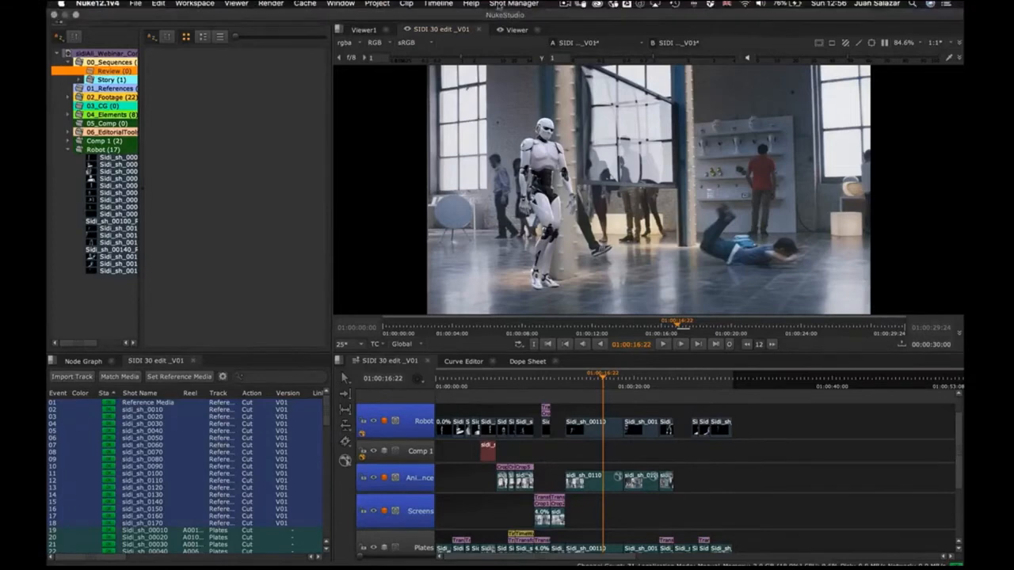
{"action": "left_click", "coordinate": [505, 4]}
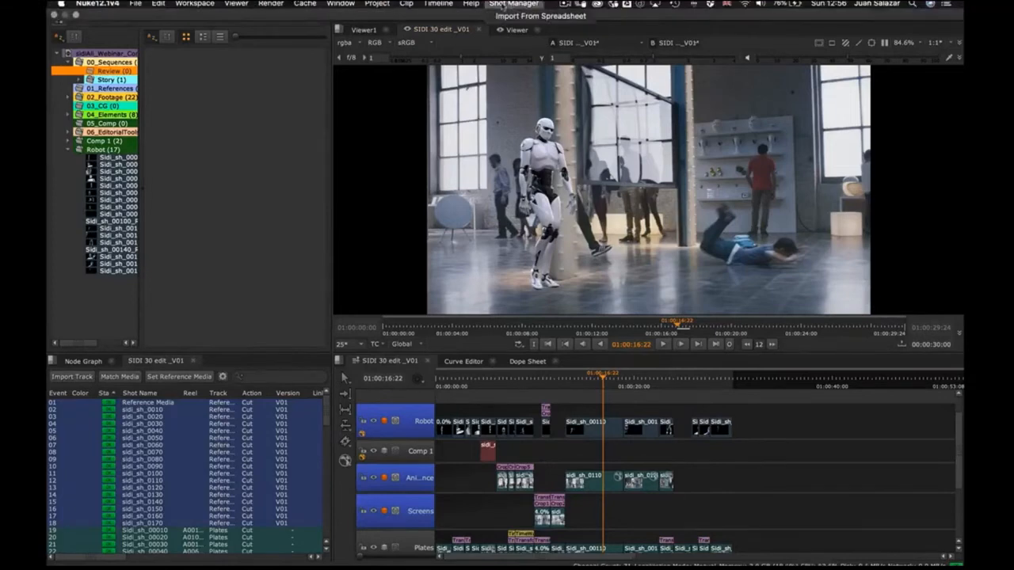
{"action": "left_click", "coordinate": [519, 16]}
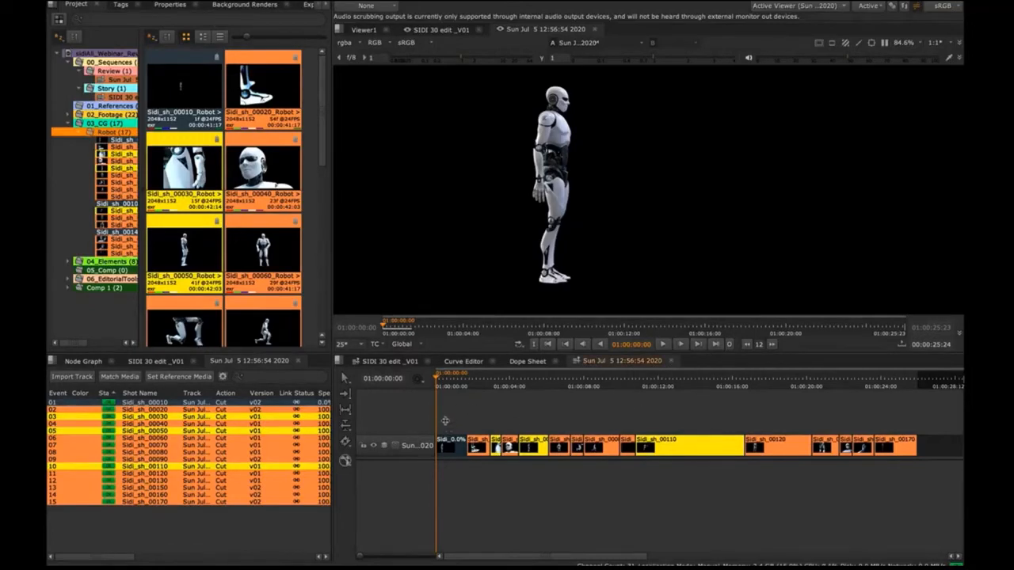
Step: Filter the review sequence's shot list by the In Progress status tag and select shot Sidi_sh_00050
{"action": "left_click_drag", "start_coordinate": [446, 418], "coordinate": [895, 449]}
{"action": "left_click", "coordinate": [619, 411]}
{"action": "left_click", "coordinate": [121, 6]}
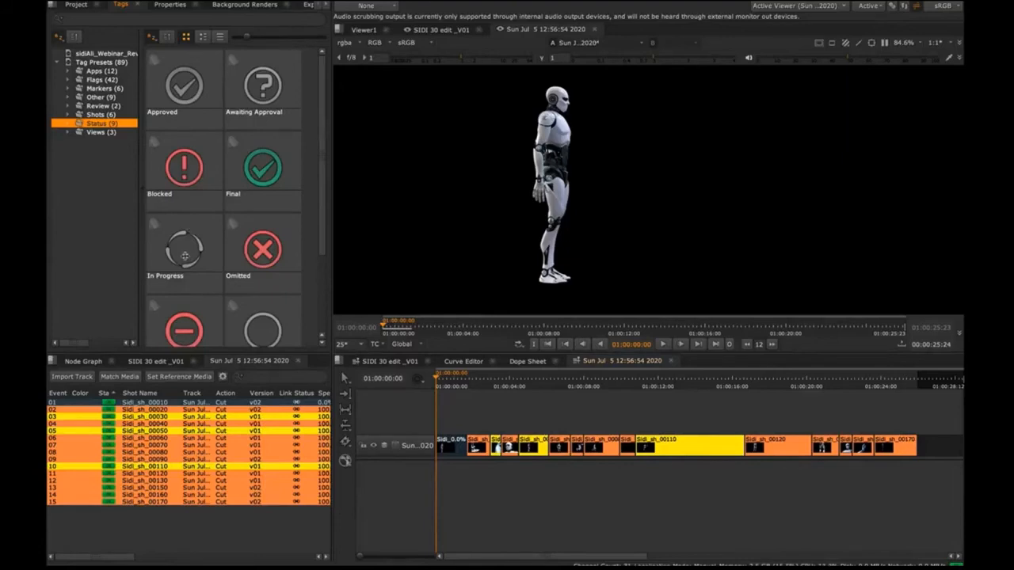
{"action": "left_click_drag", "start_coordinate": [184, 255], "coordinate": [258, 381]}
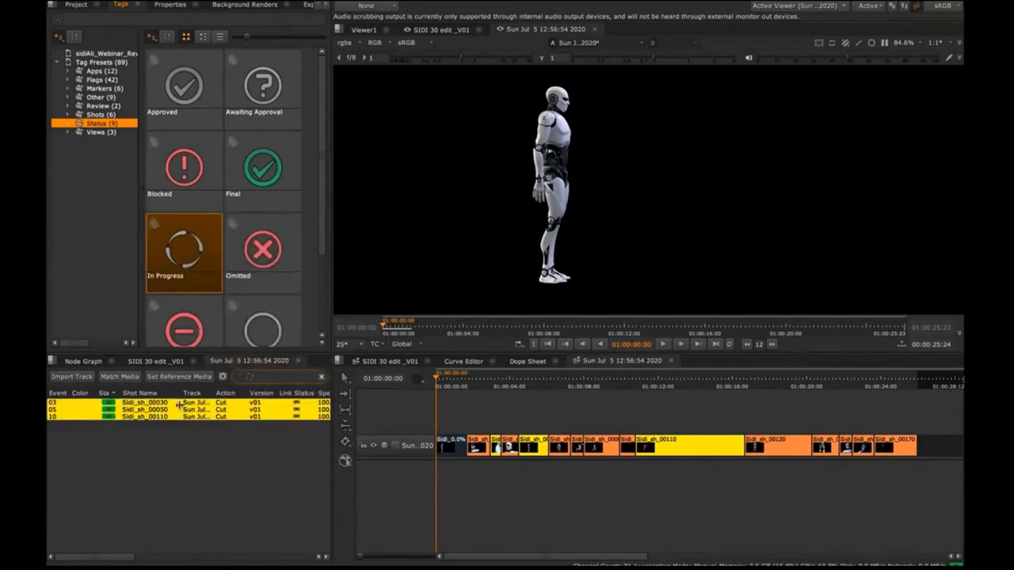
{"action": "left_click", "coordinate": [176, 409]}
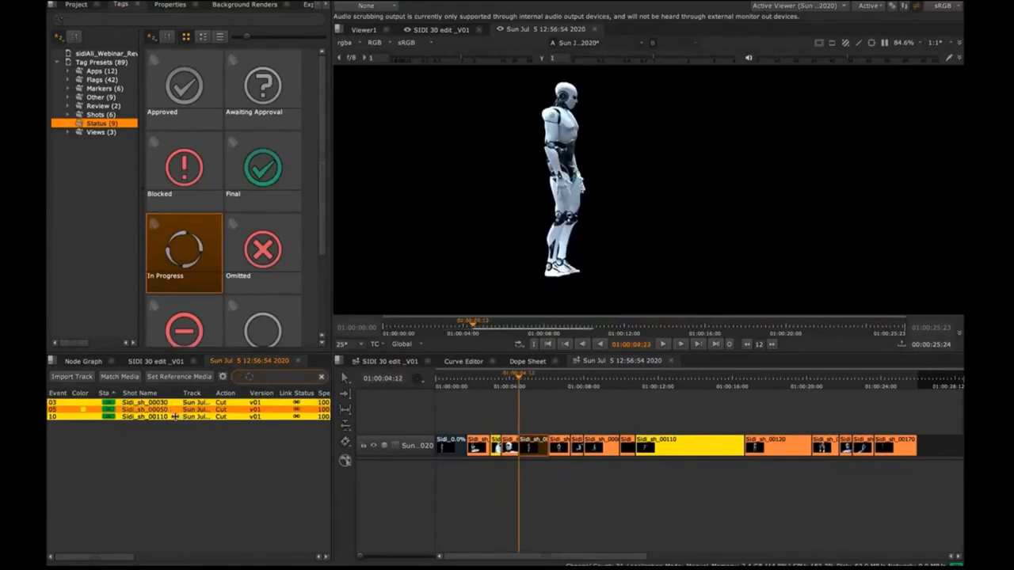
Step: Jump to shot Sidi_sh_00110 in the filtered list, and restore the unfiltered shot list and the project bins
{"action": "left_click", "coordinate": [177, 417]}
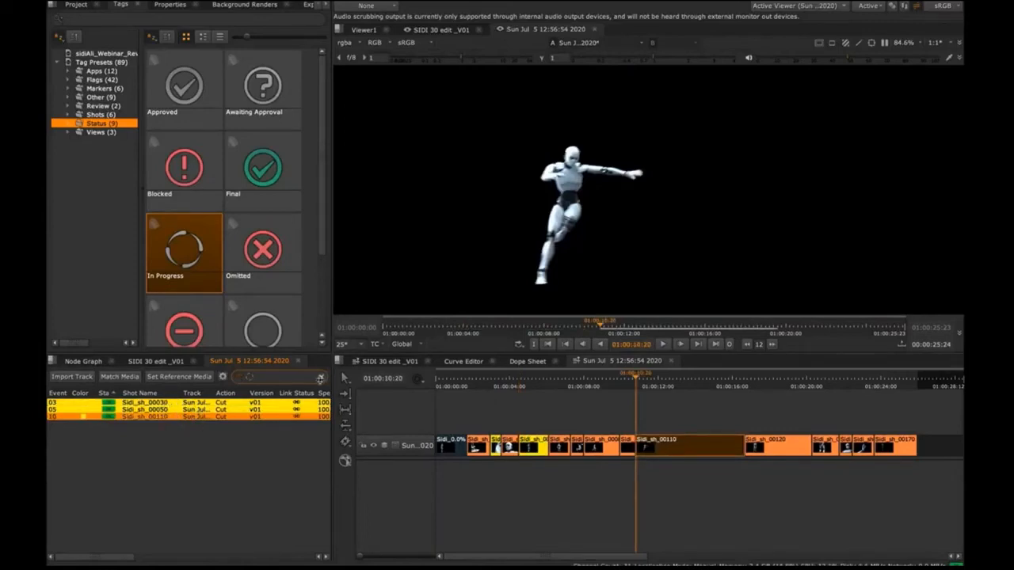
{"action": "left_click", "coordinate": [322, 377]}
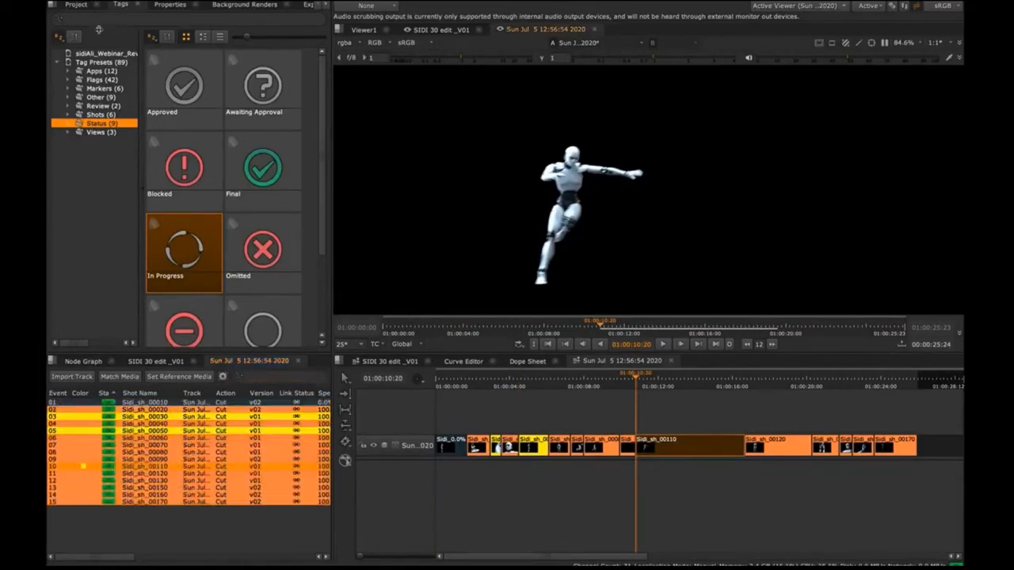
{"action": "left_click", "coordinate": [77, 5]}
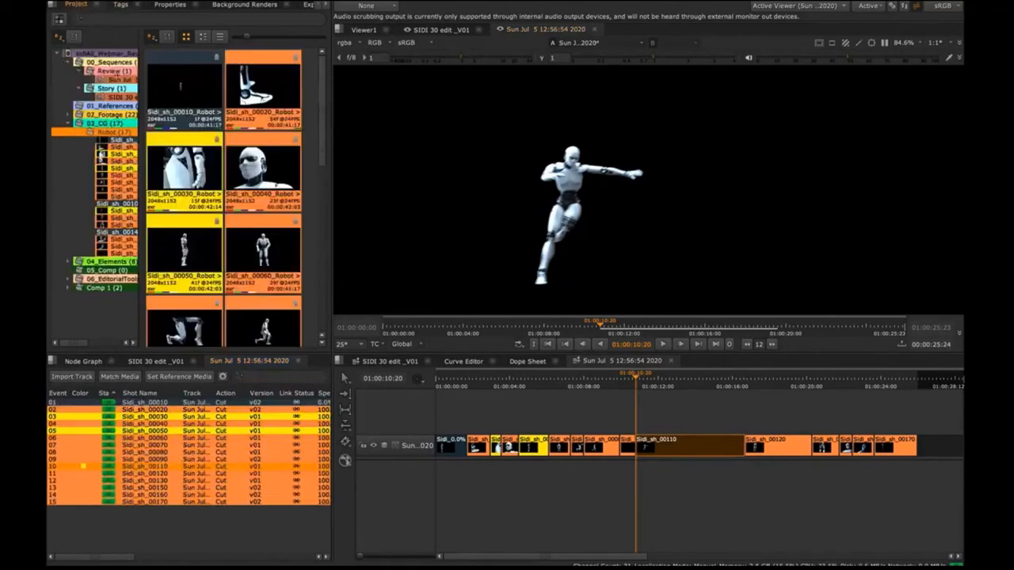
Step: View the SIDI 30 edit _V01 timeline, and return to the review sequence with the playhead at 01:00:00:01
{"action": "left_click", "coordinate": [386, 360]}
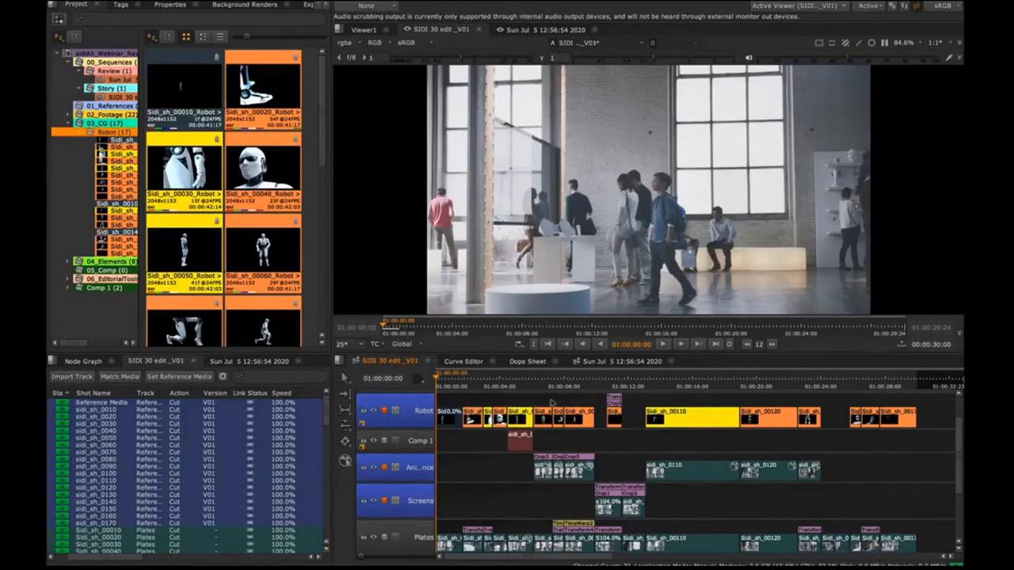
{"action": "left_click", "coordinate": [602, 361]}
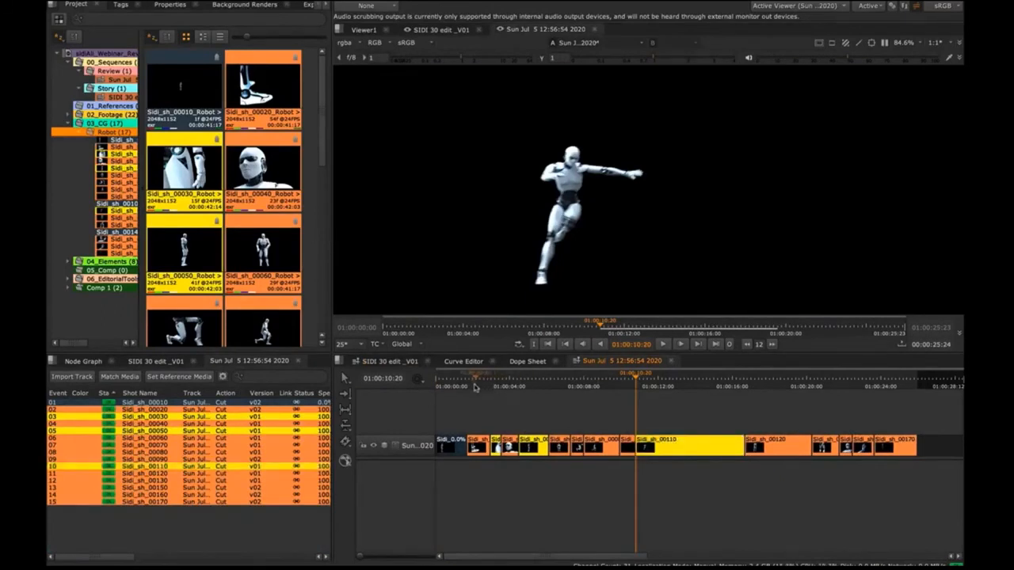
{"action": "left_click_drag", "start_coordinate": [470, 386], "coordinate": [437, 387]}
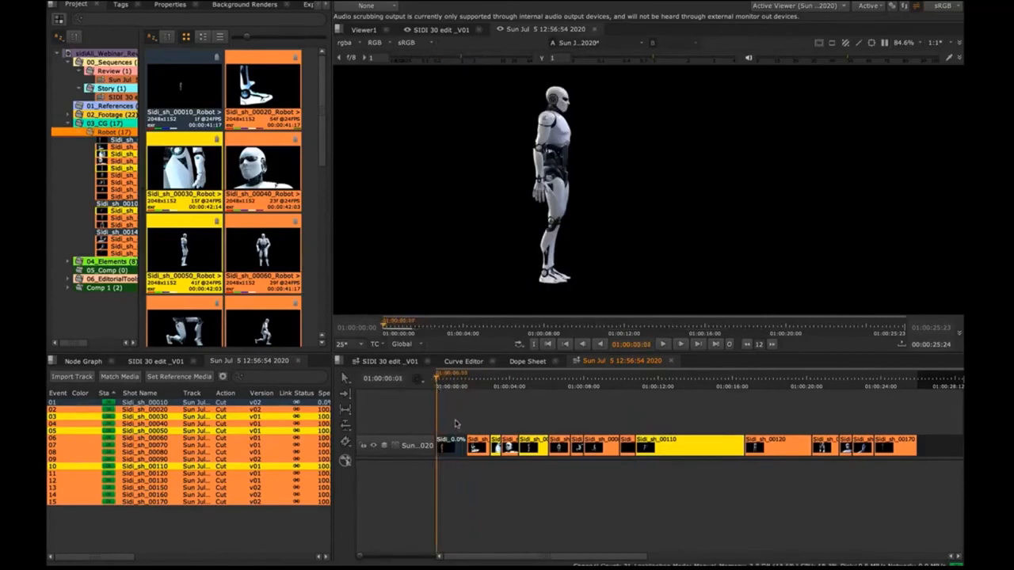
Step: Select all the robot shots in the review sequence, Sidi_sh_00010 to Sidi_sh_00170, and unlink their versions
{"action": "left_click_drag", "start_coordinate": [448, 422], "coordinate": [842, 437]}
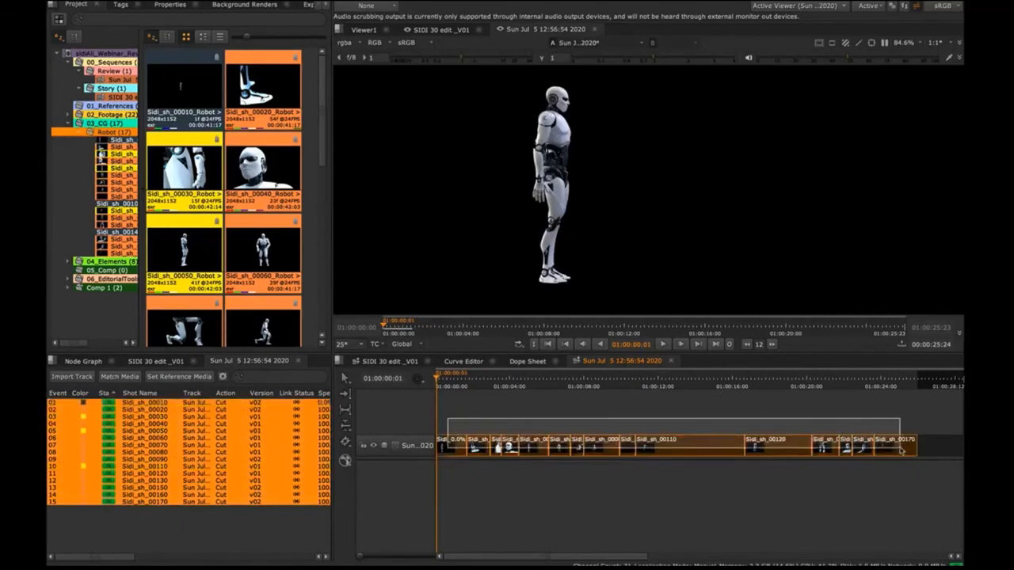
{"action": "right_click", "coordinate": [682, 446]}
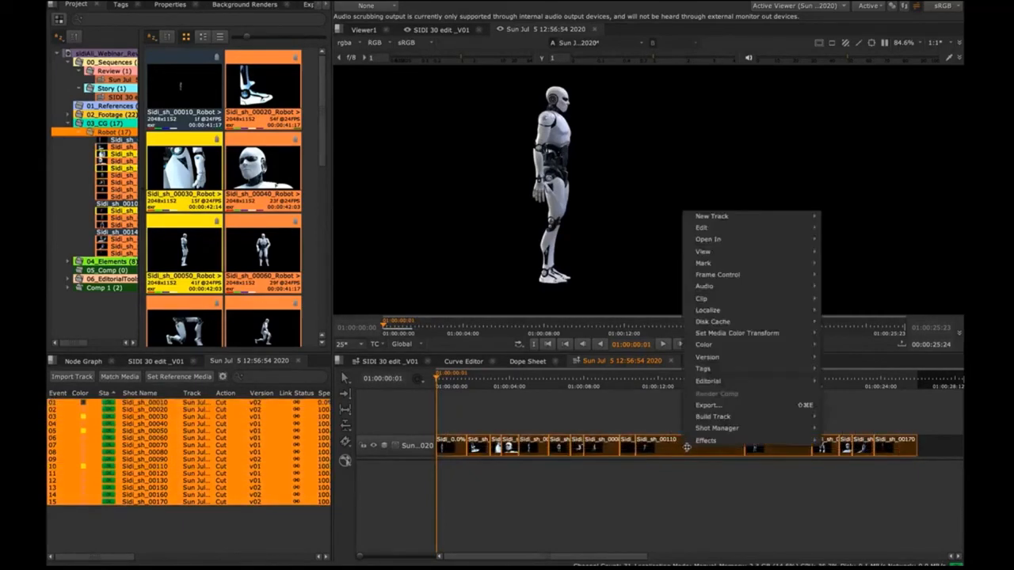
{"action": "mouse_move", "coordinate": [747, 361]}
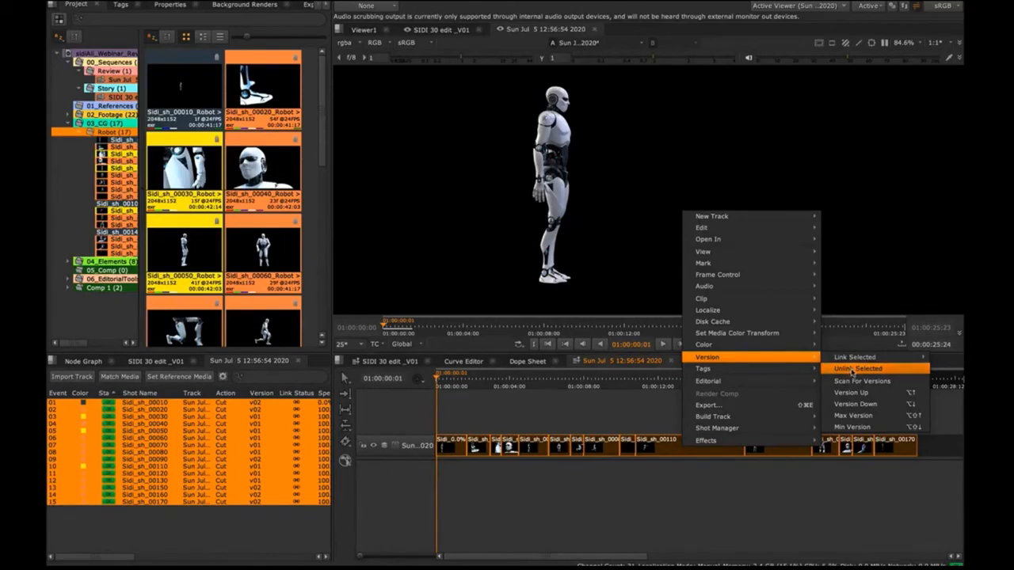
{"action": "left_click", "coordinate": [853, 369]}
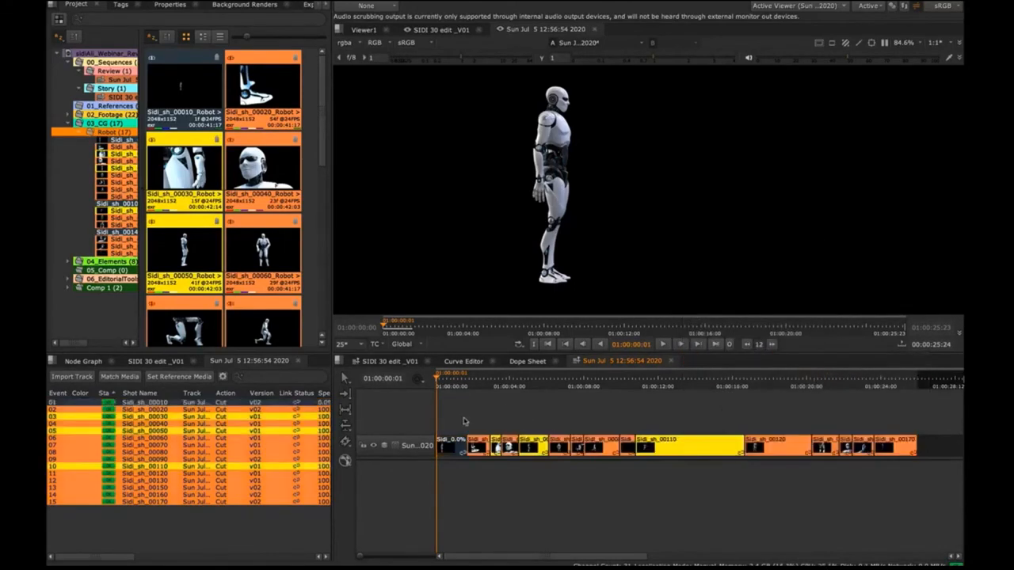